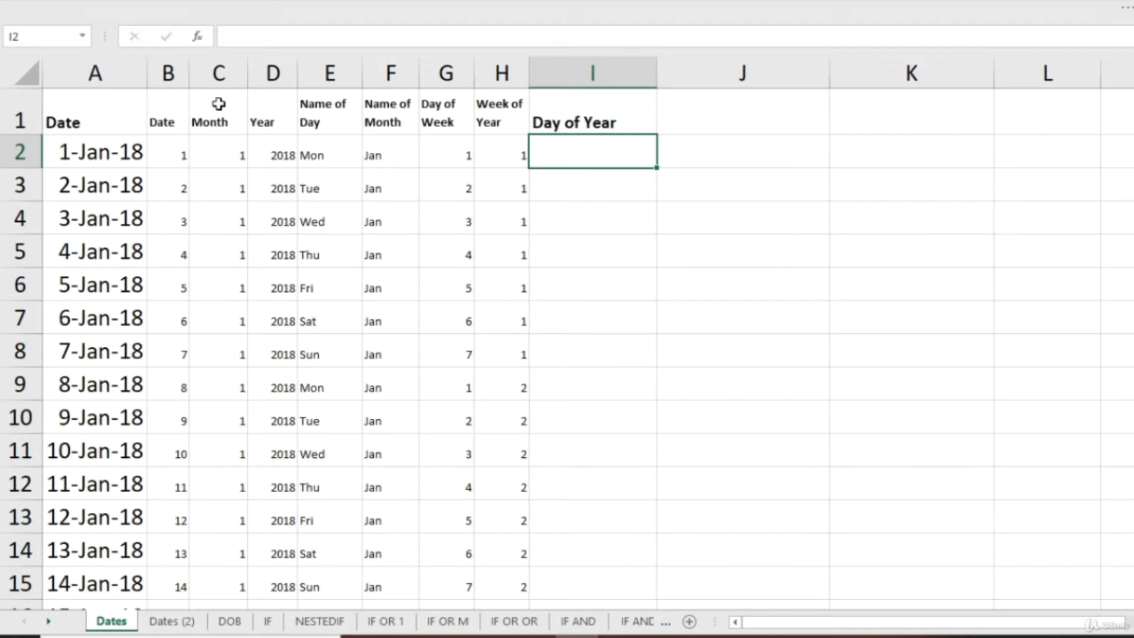
- Narrow column B slightly and select cell I2 under Day of Year
mouse_move(187, 75)
left_mouse_down()
mouse_move(174, 75)
mouse_move(187, 75)
left_mouse_up()
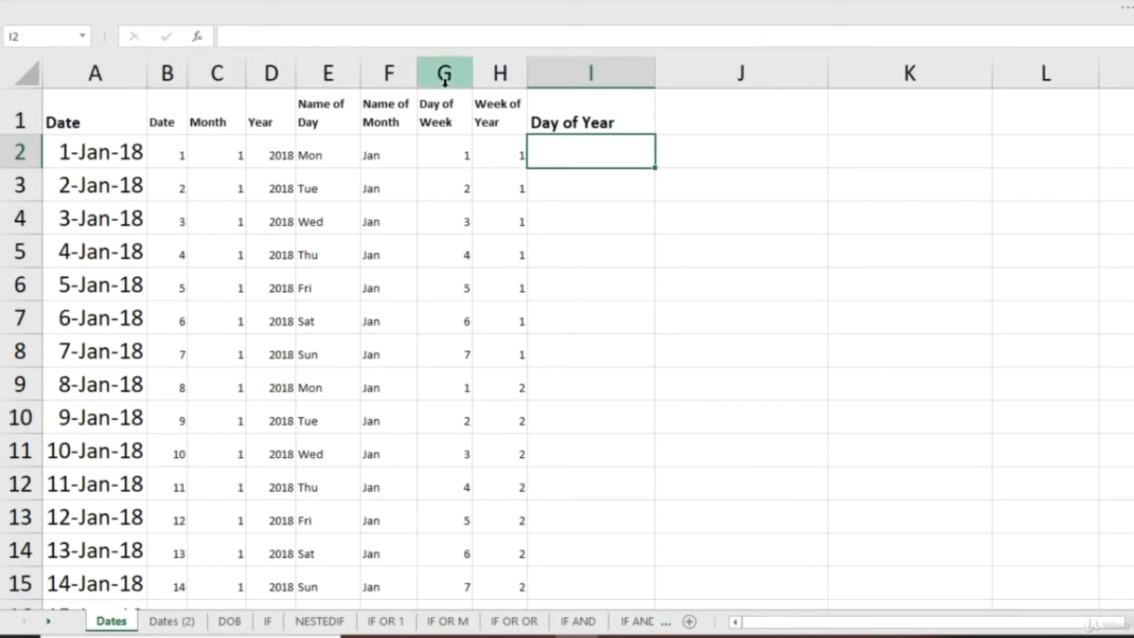
left_click(500, 73)
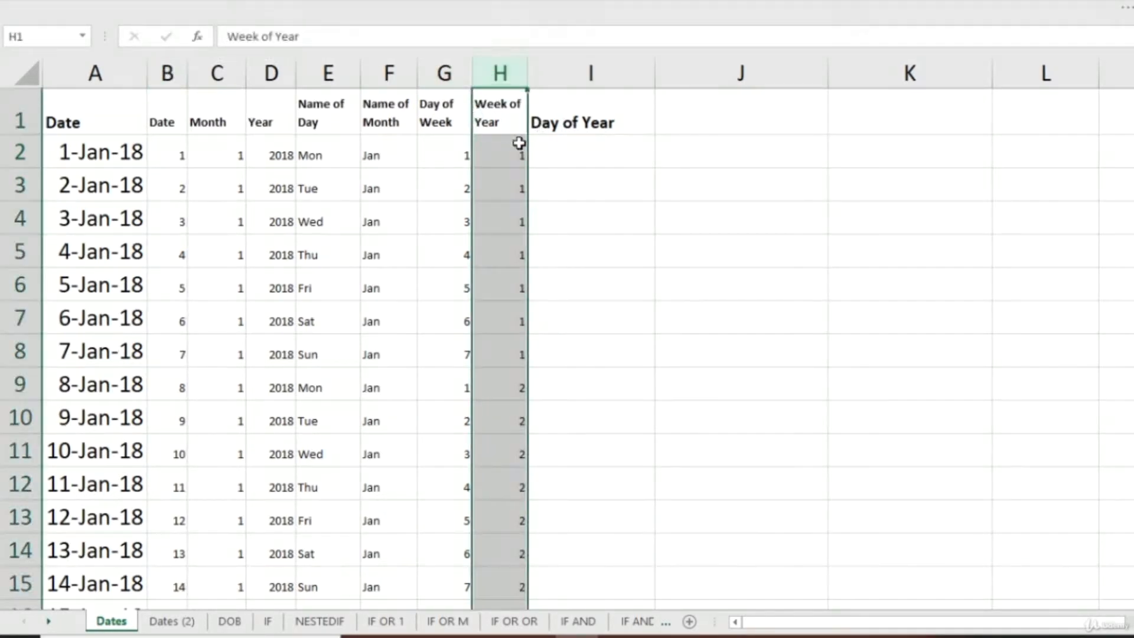
left_click(608, 158)
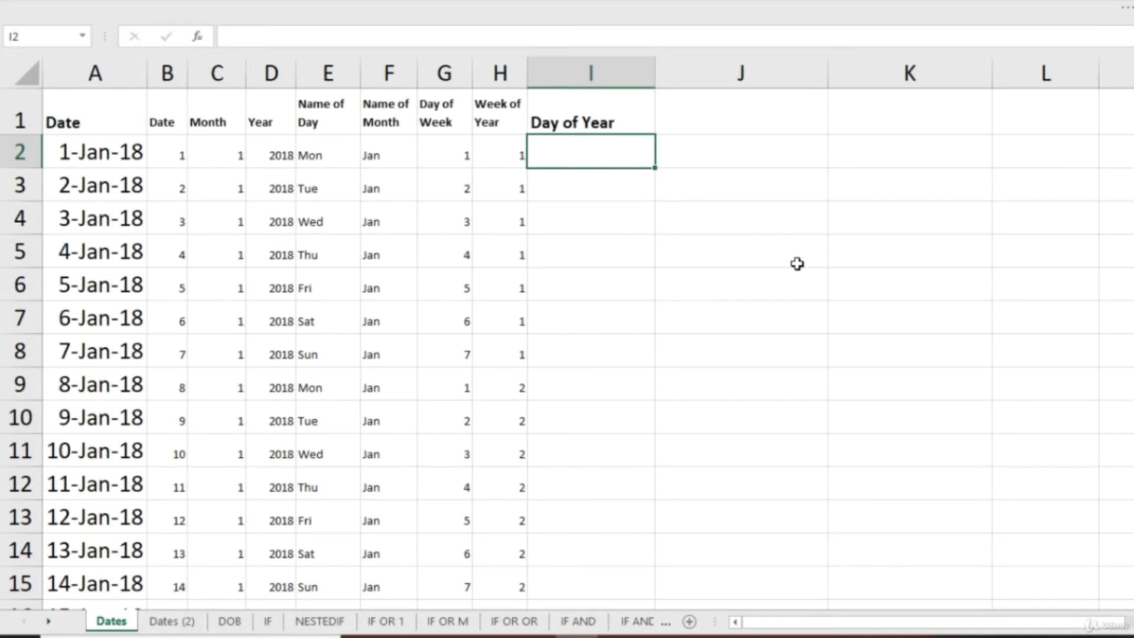
- Enter the date 12/31/2017 in I2 and the formula =A2-I2 in J2
key("Down")
key("Down")
key("Down")
key("Down")
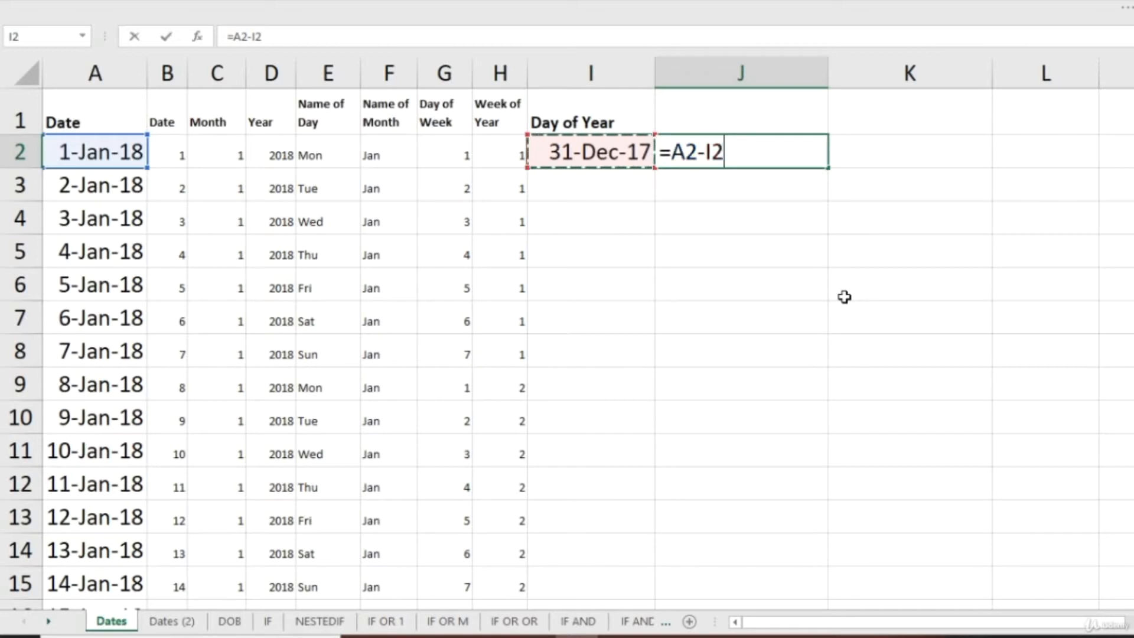
key("Return")
key("Up")
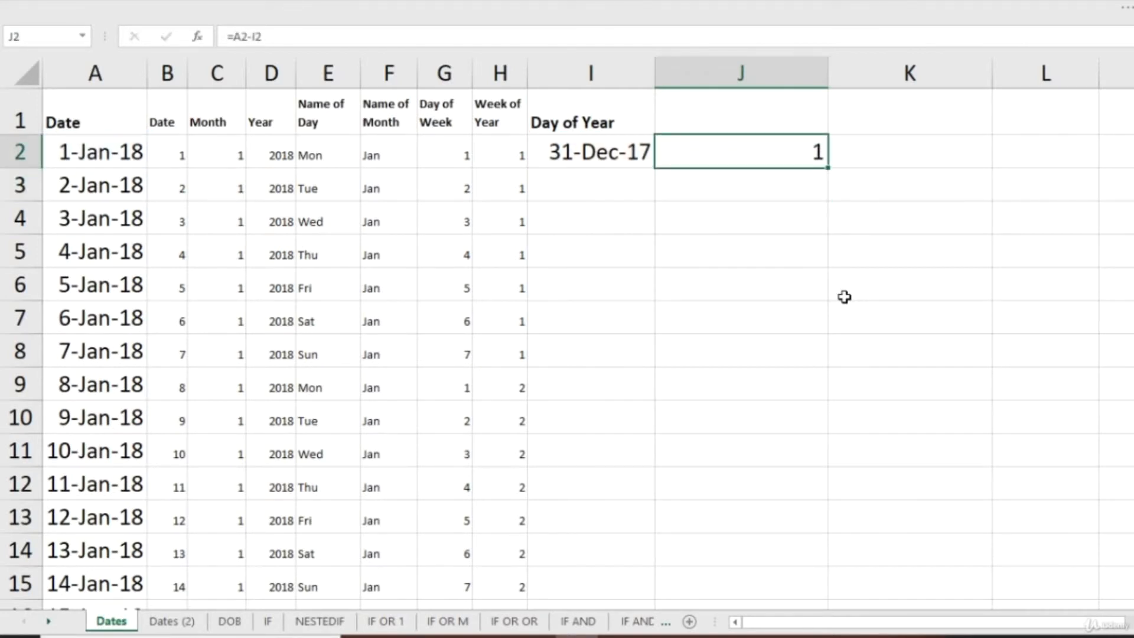
- Fill I2:J2 down to row 6 as a trial and clear the copies in I3:J6
key("Left")
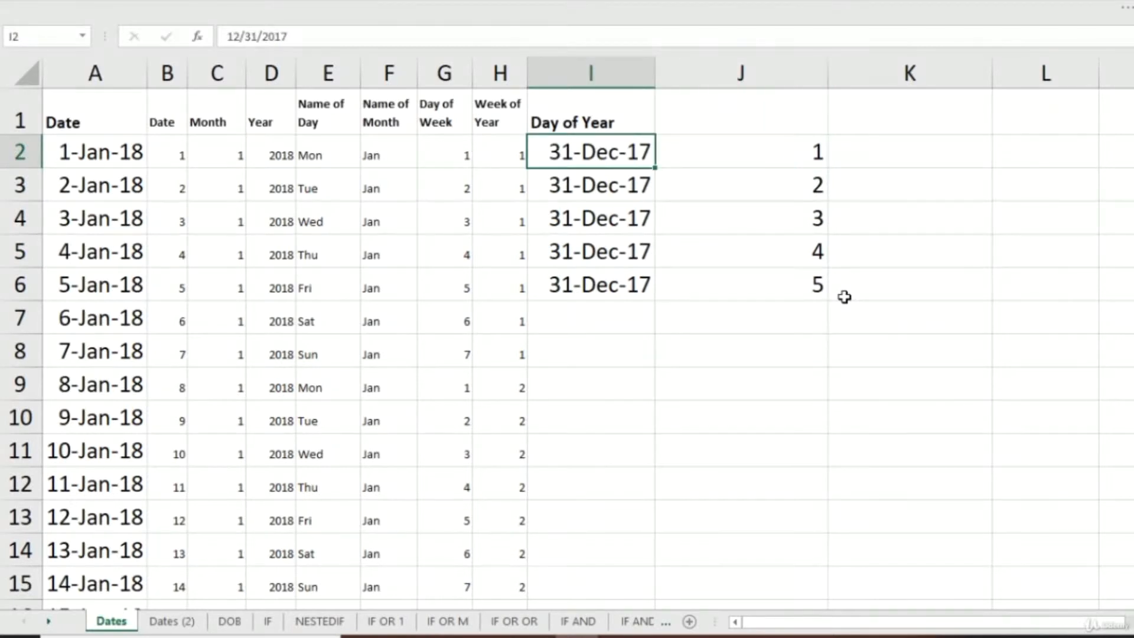
key("Down")
key("shift+Down")
key("shift+Down")
key("shift+Down")
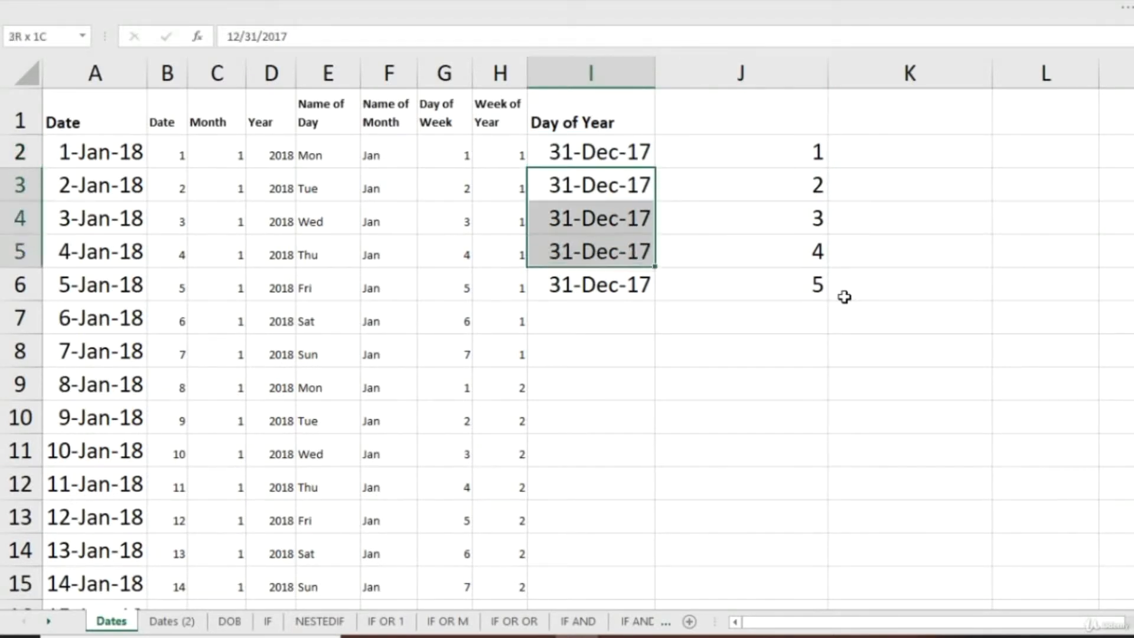
key("shift+Right")
key("shift+Right")
key("shift+Left")
key("Delete")
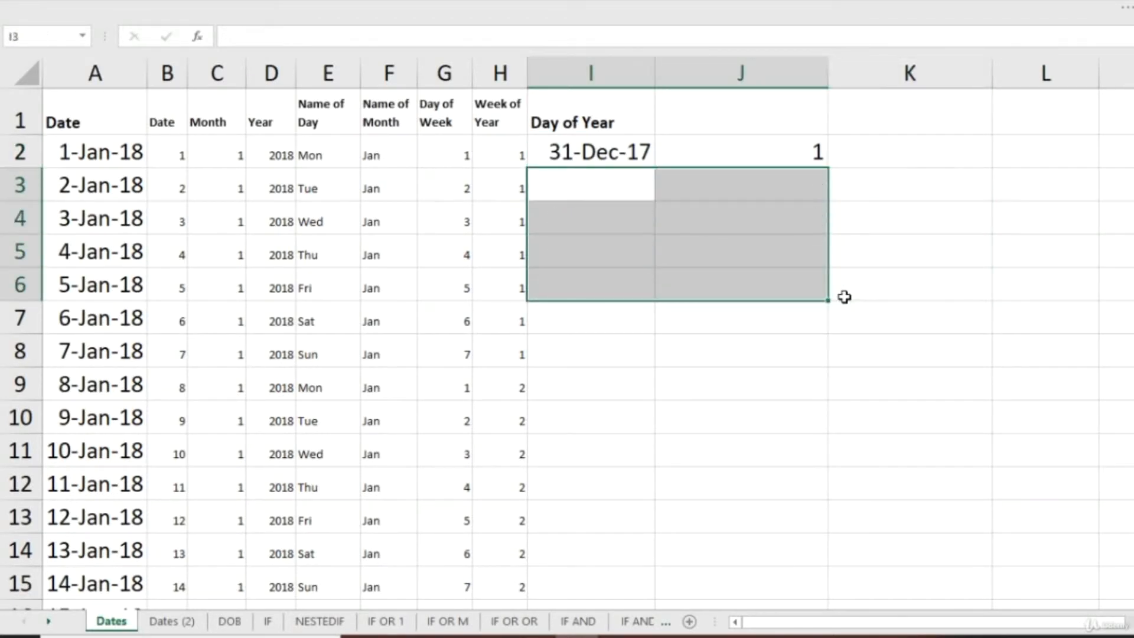
key("Up")
key("F2")
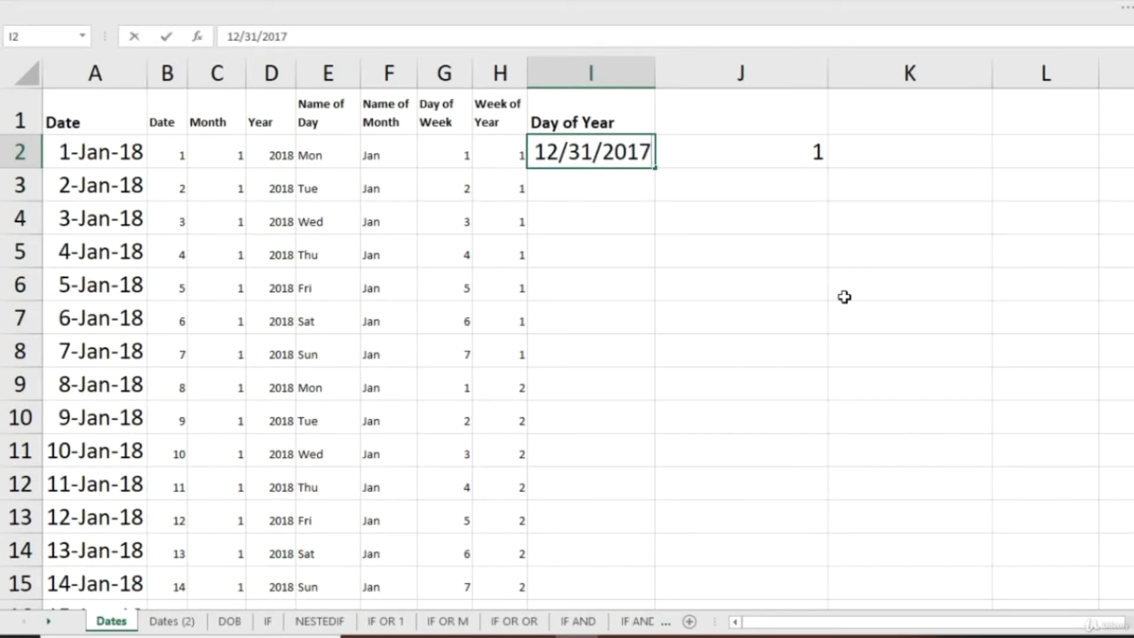
key("Return")
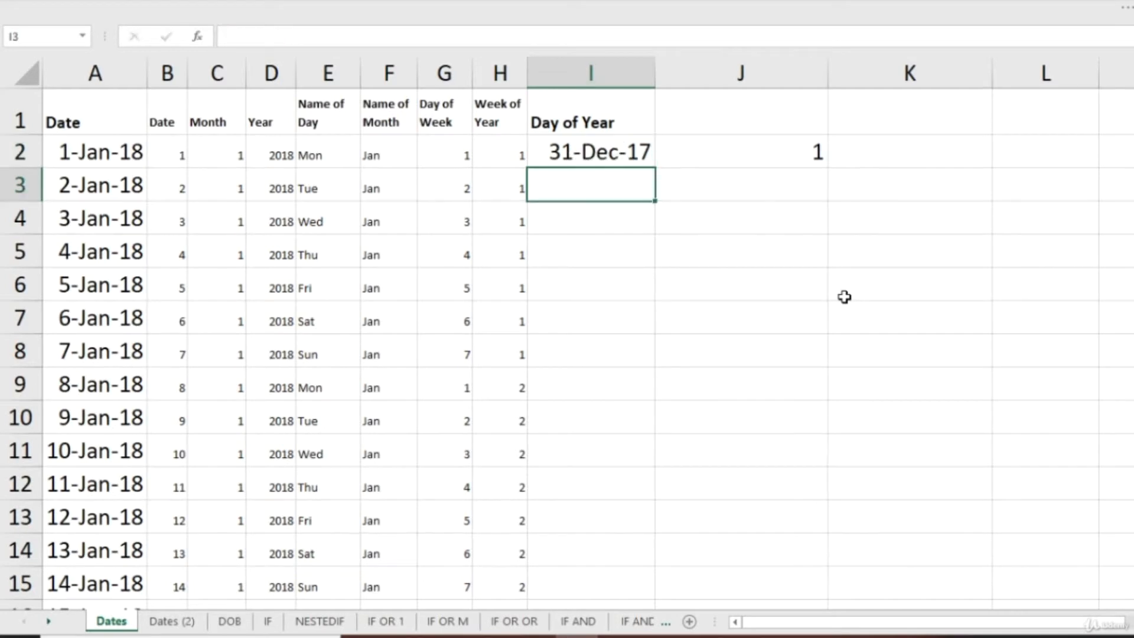
key("Up")
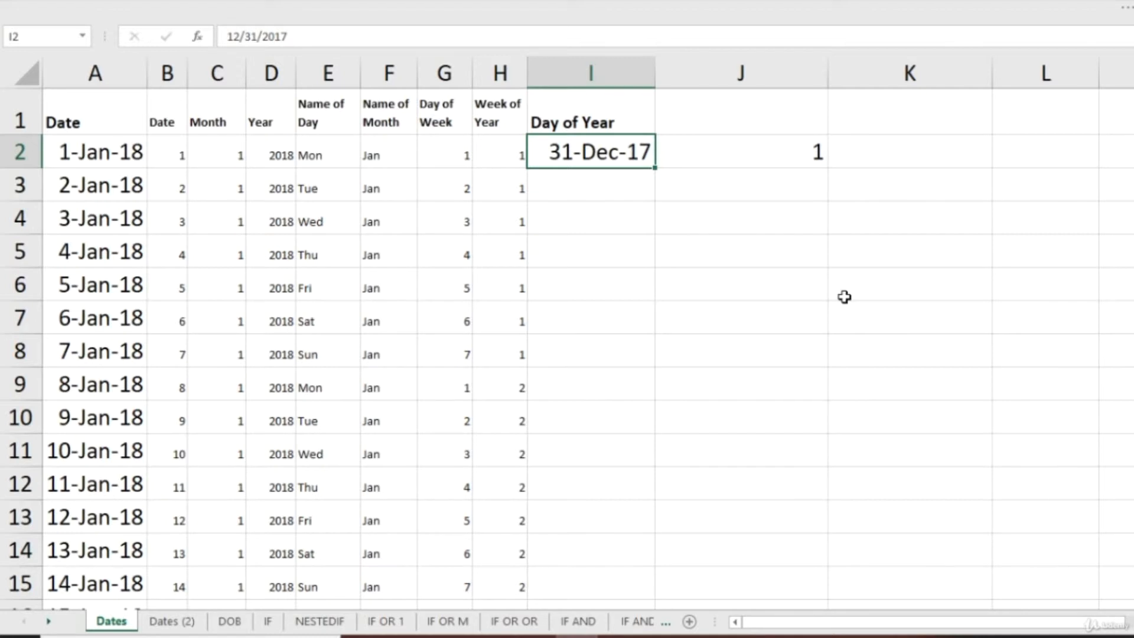
key("Down")
key("Up")
- Replace the date in I2 with the formula =DATE(2017,12,31)
type("=date")
key("Tab")
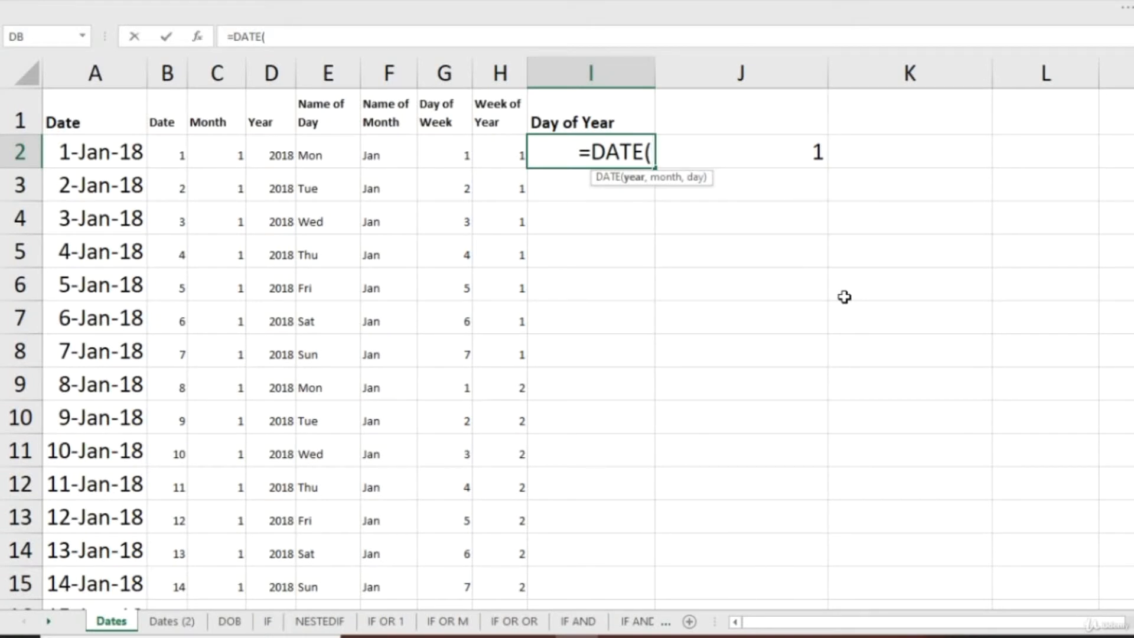
type("2018,")
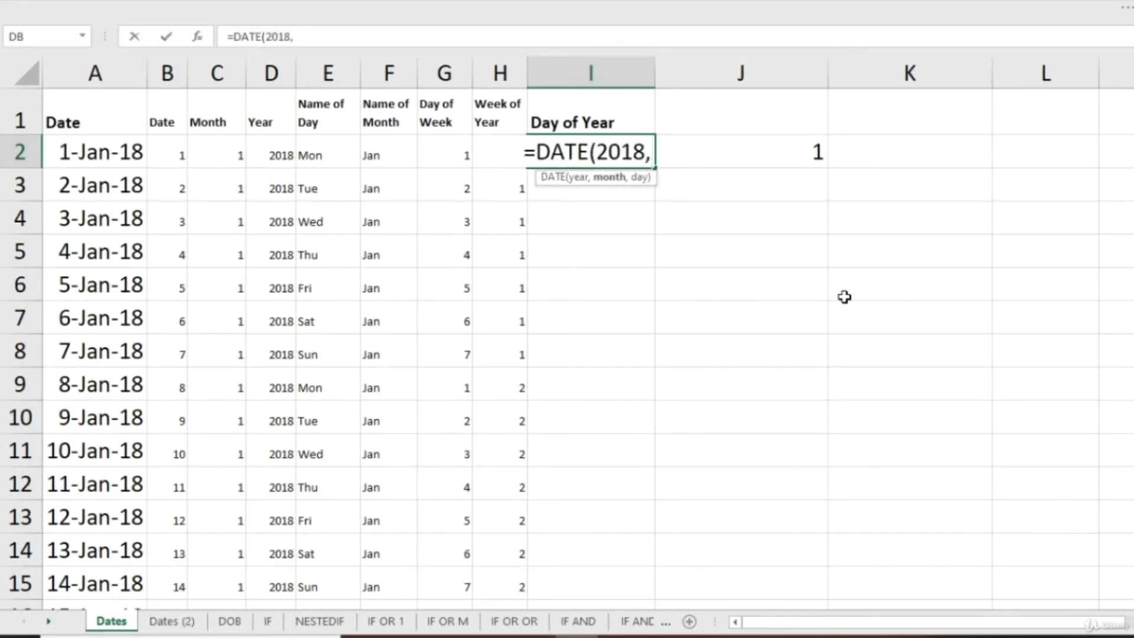
type("1,1")
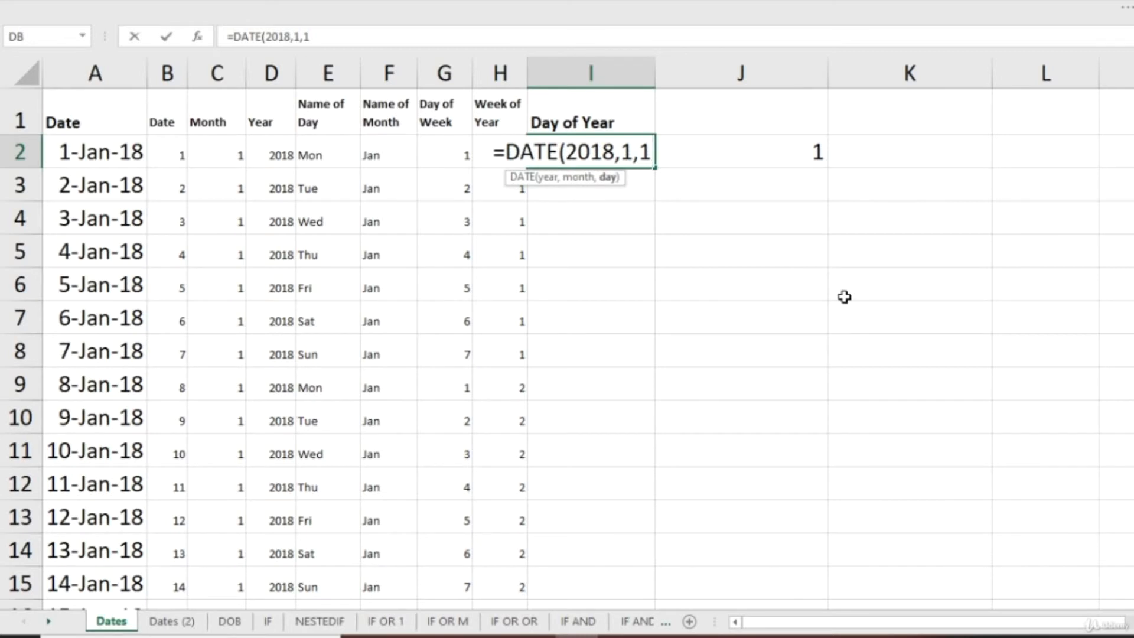
type(")")
key("BackSpace")
key("BackSpace")
key("BackSpace")
key("BackSpace")
key("BackSpace")
key("BackSpace")
key("BackSpace")
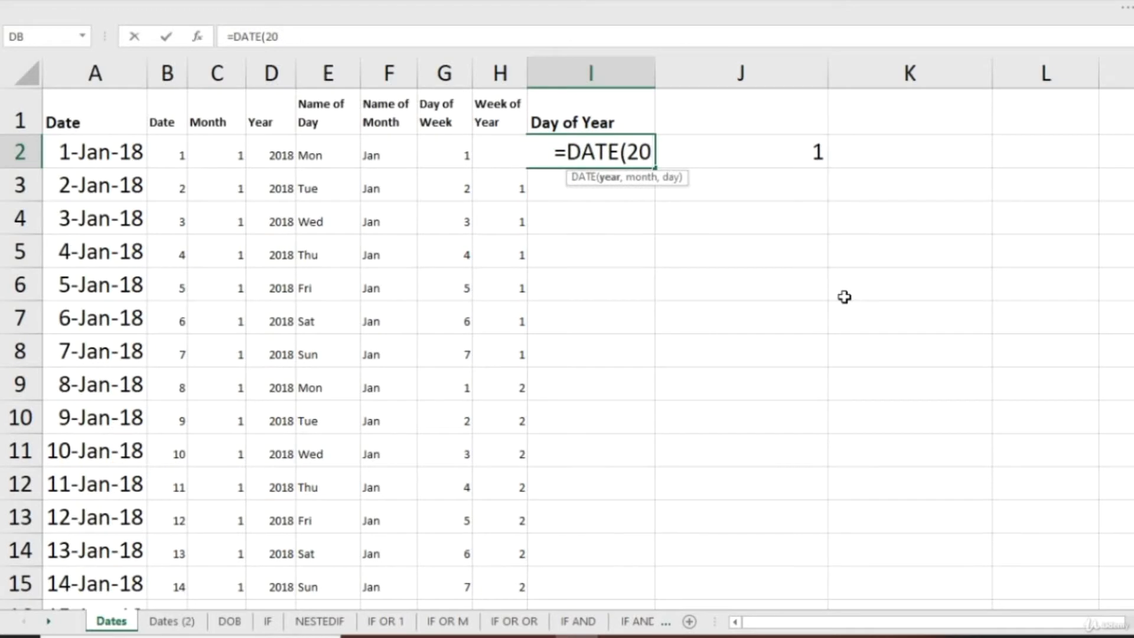
type("17,12")
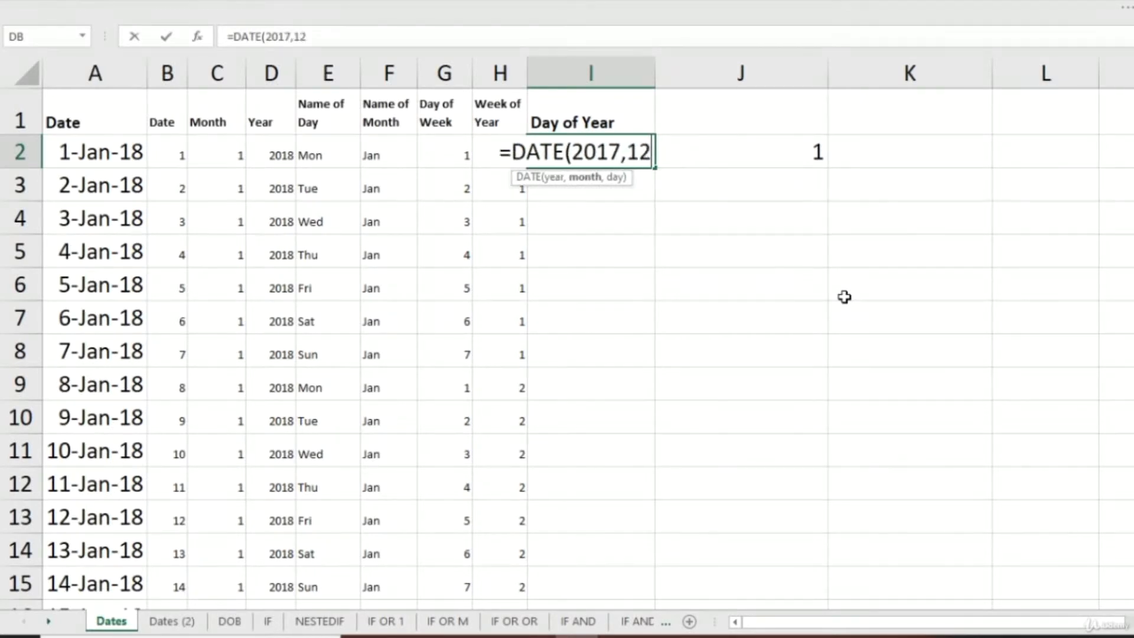
type(",31")
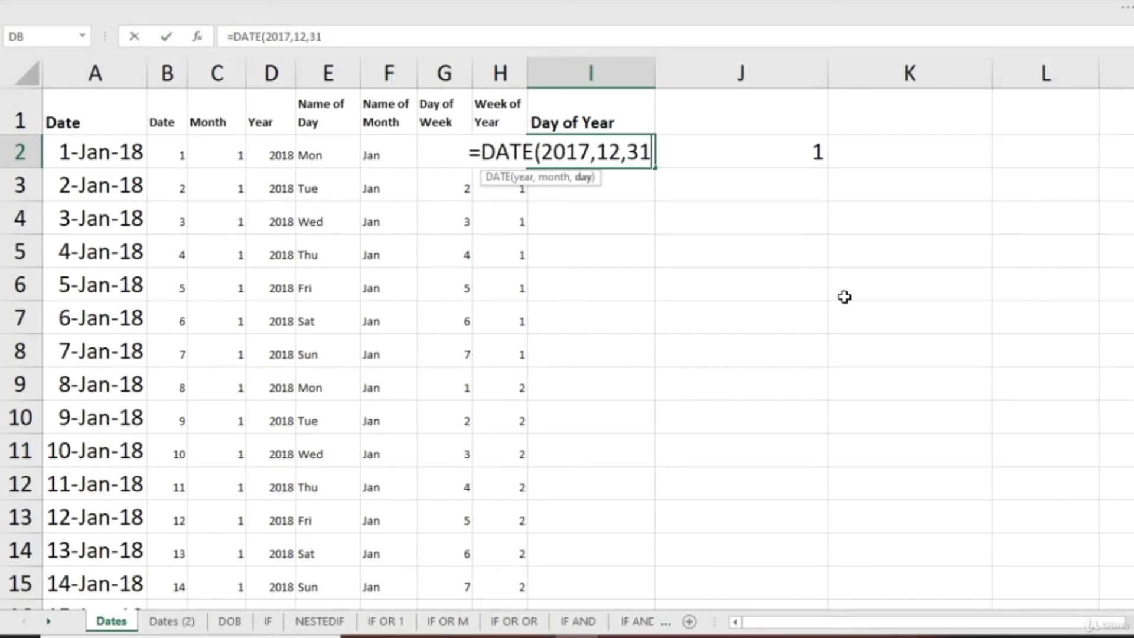
key("ctrl+Return")
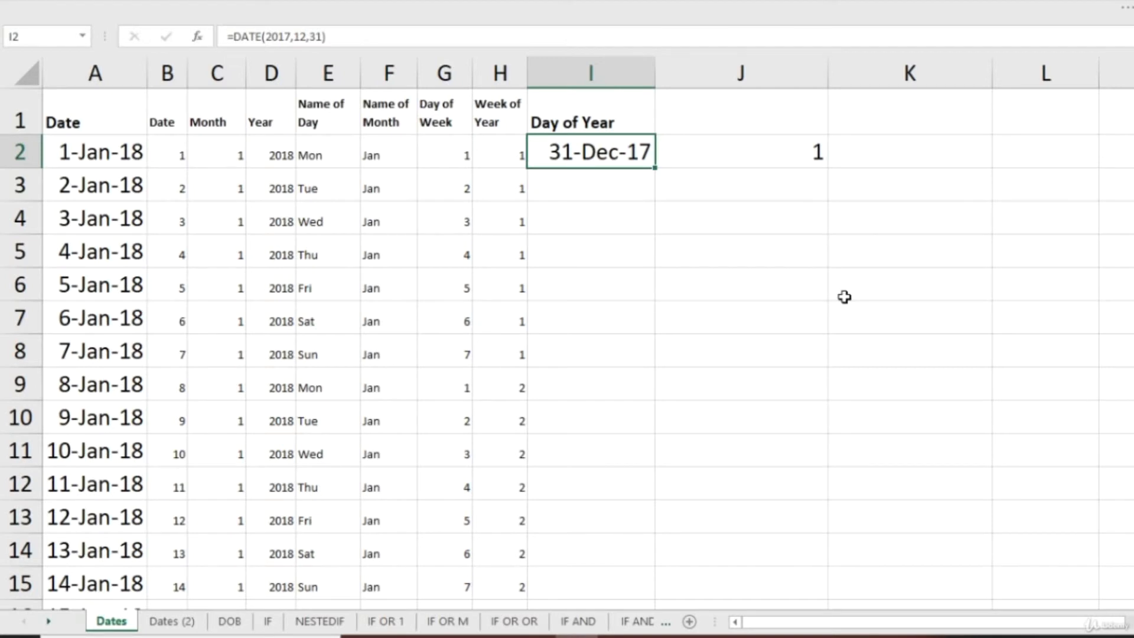
- Change the year argument of the DATE formula in I2 to 2018
key("F2")
key("Left")
key("Left")
key("Left")
key("Left")
key("Left")
key("Left")
key("Left")
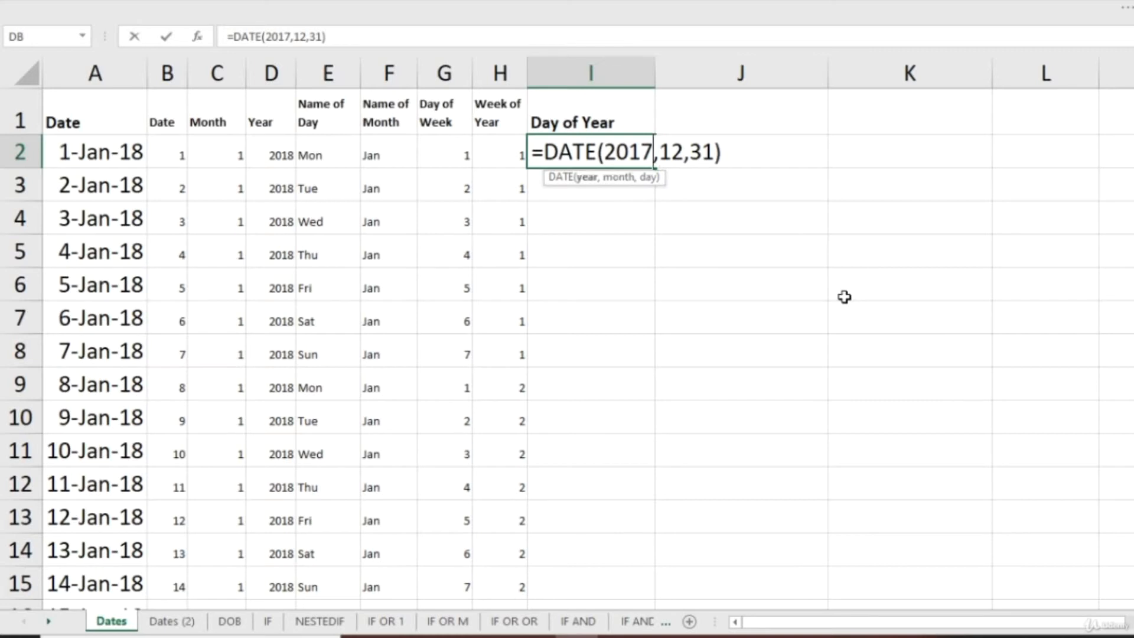
key("BackSpace")
type("8")
- Set the month argument of the DATE formula in I2 to 1
key("Right")
key("Right")
key("Right")
key("BackSpace")
key("BackSpace")
type("1")
- Set the day argument to 0 and commit I2 as =DATE(2018,1,0)
key("Right")
key("Right")
key("Right")
key("BackSpace")
key("BackSpace")
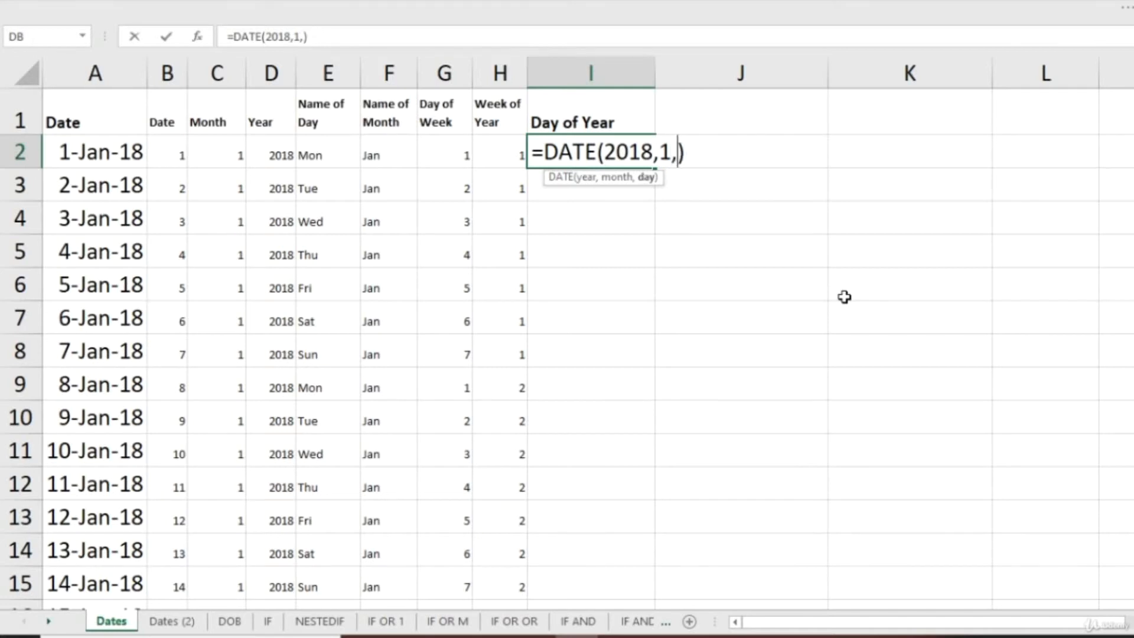
type("1")
key("BackSpace")
type("0")
key("Return")
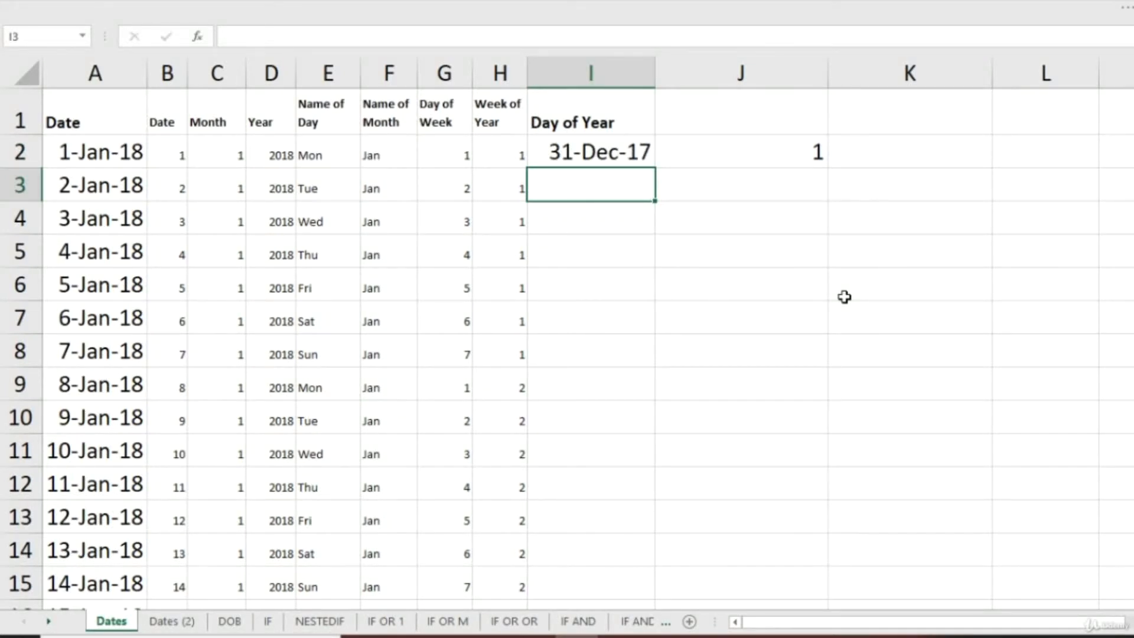
- Try using the date cell A2 directly as the year argument in I2, as =DATE(A2,1,0)
key("Up")
key("F2")
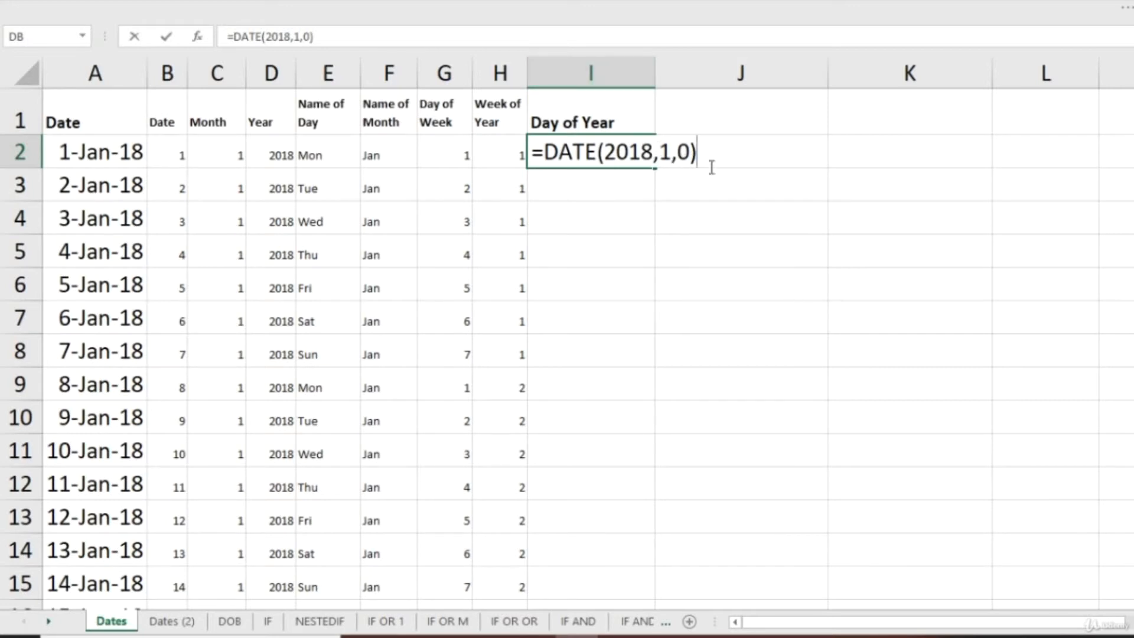
left_click(642, 152)
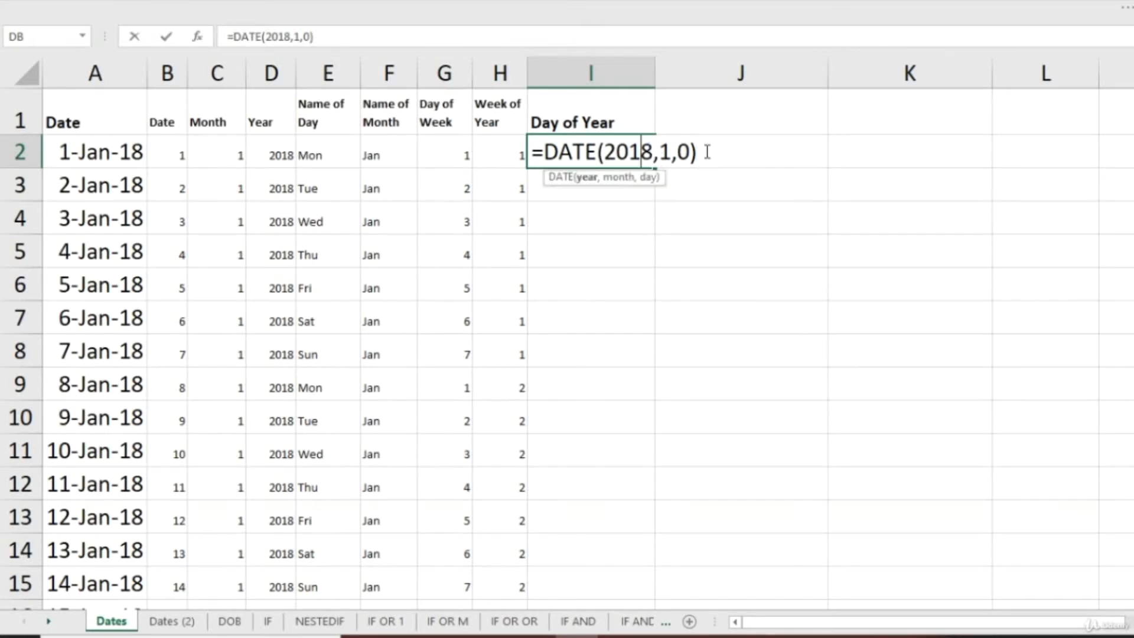
key("Right")
key("BackSpace")
key("BackSpace")
key("BackSpace")
key("BackSpace")
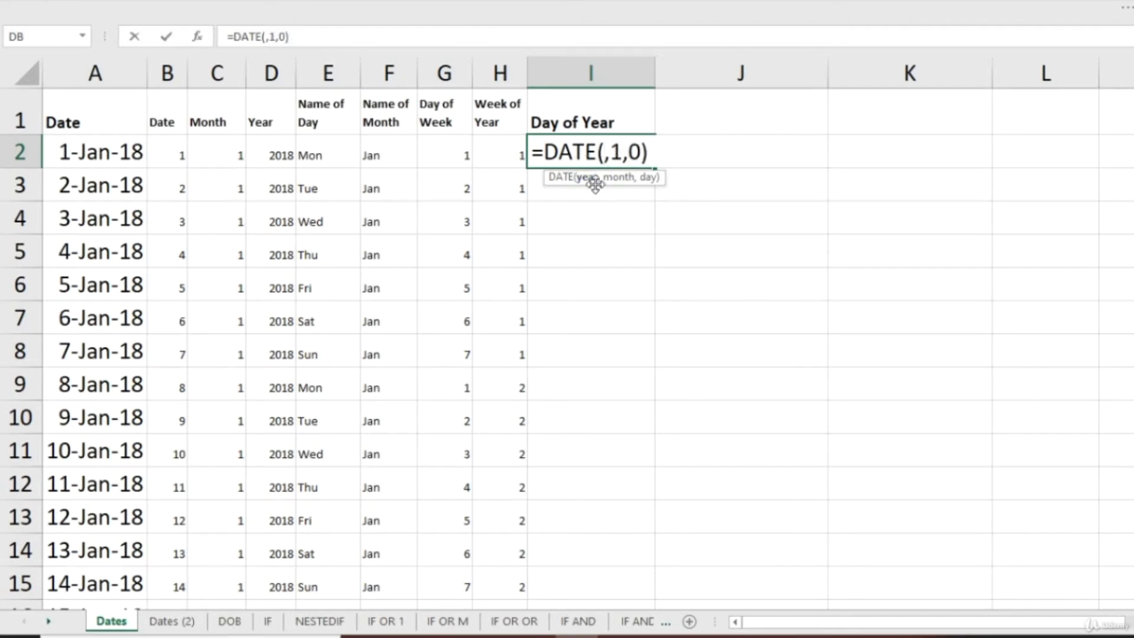
left_click(105, 155)
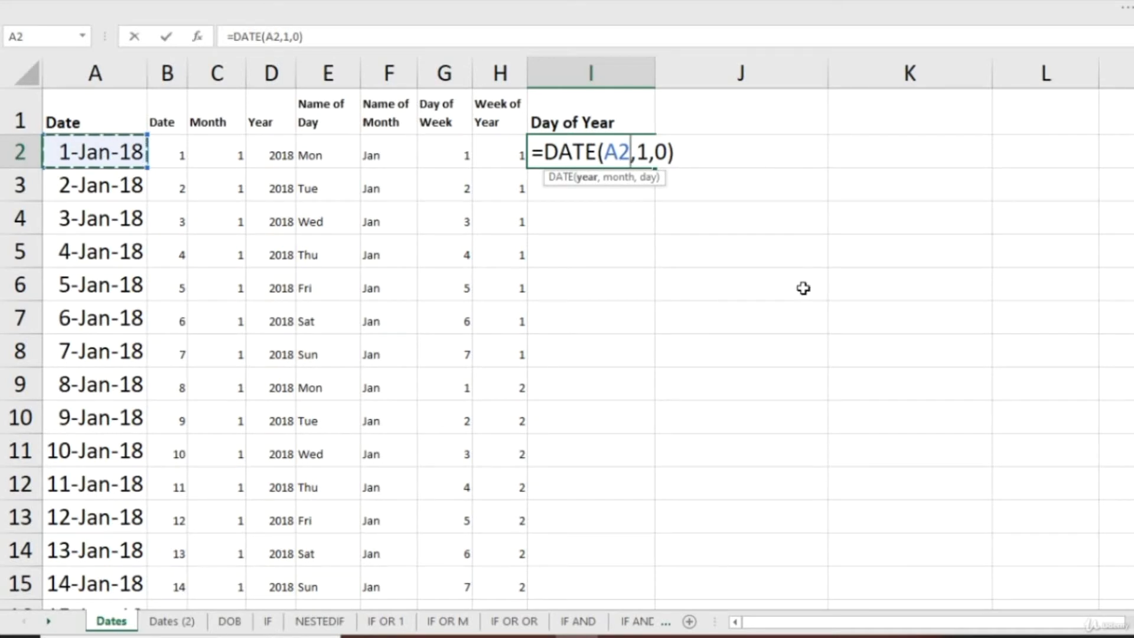
key("Return")
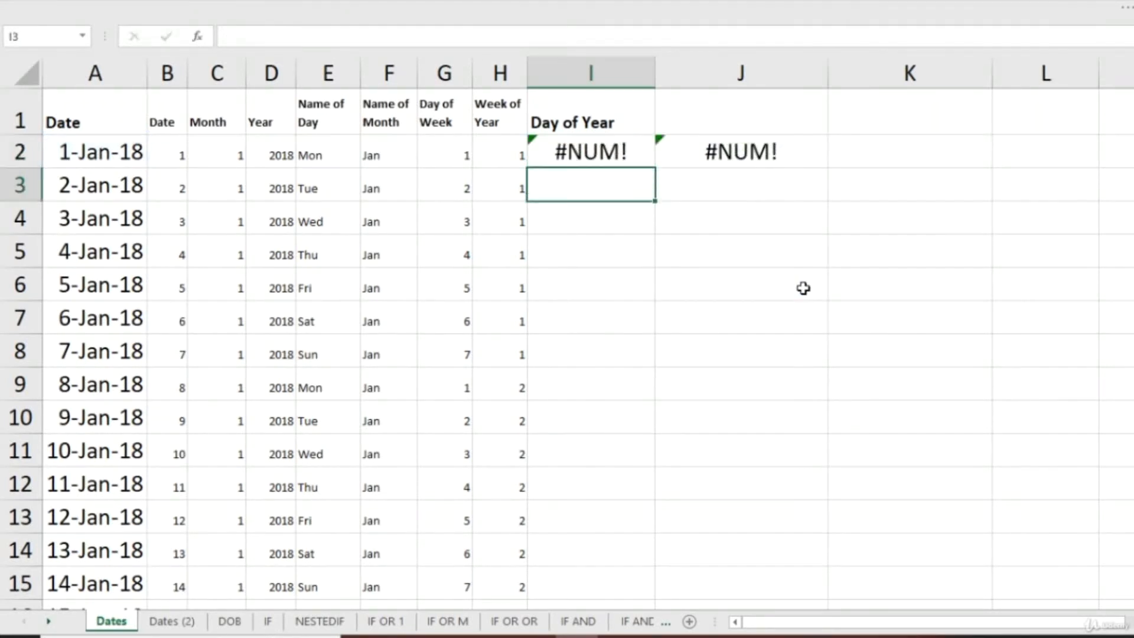
- Replace the year argument in I2 with YEAR(A2), making the formula =DATE(YEAR(A2),1,0)
key("Up")
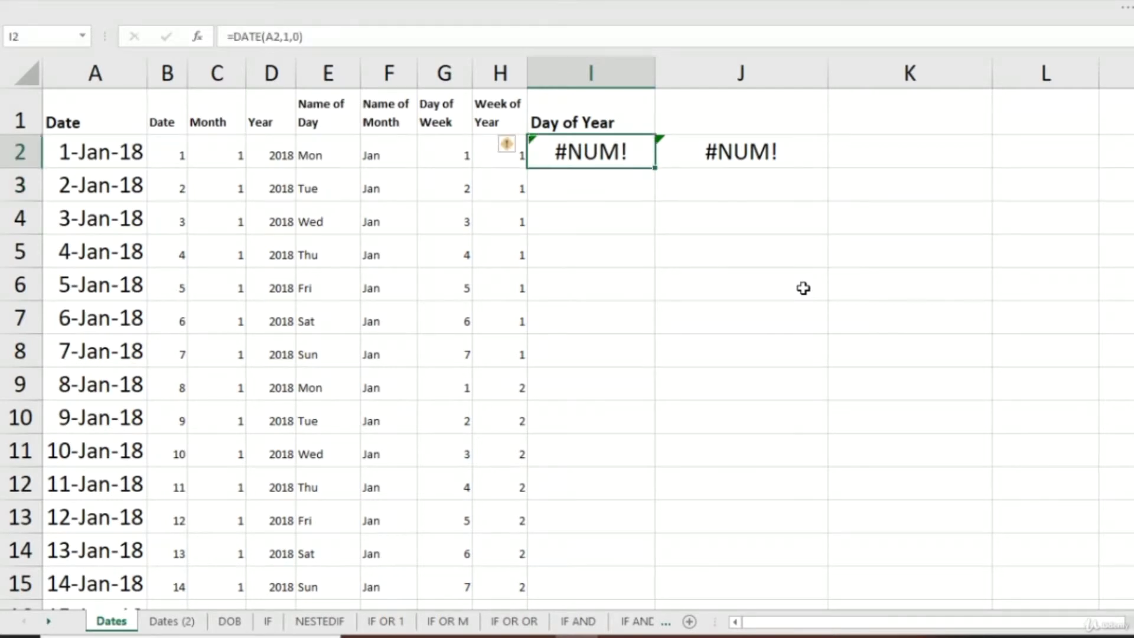
key("F2")
key("Left")
key("Left")
key("Left")
key("Left")
key("Left")
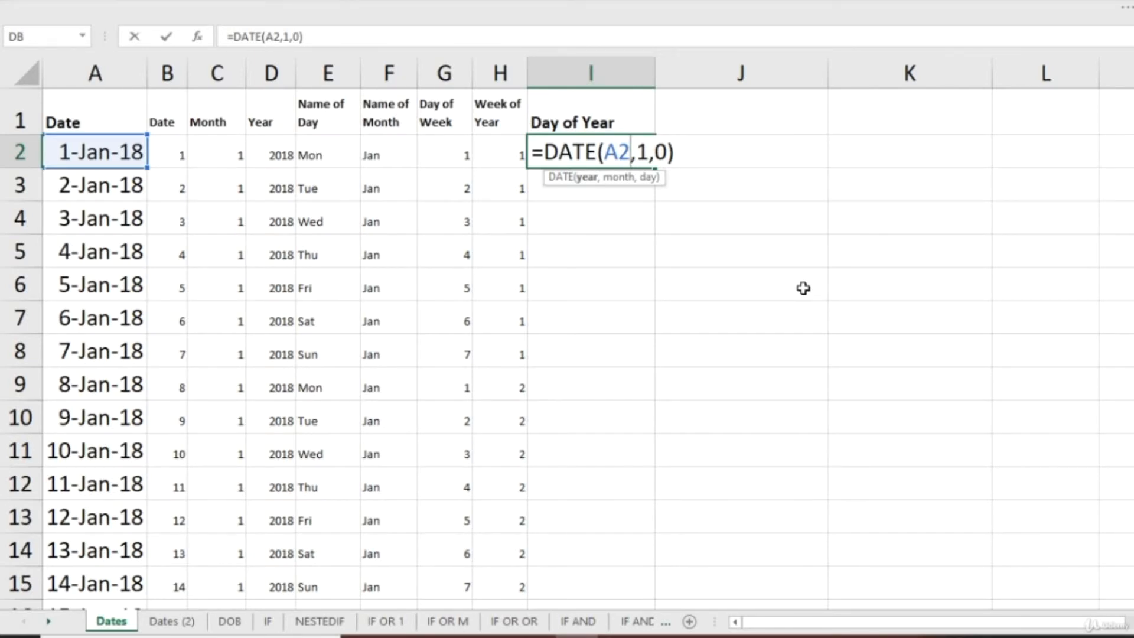
key("BackSpace")
key("BackSpace")
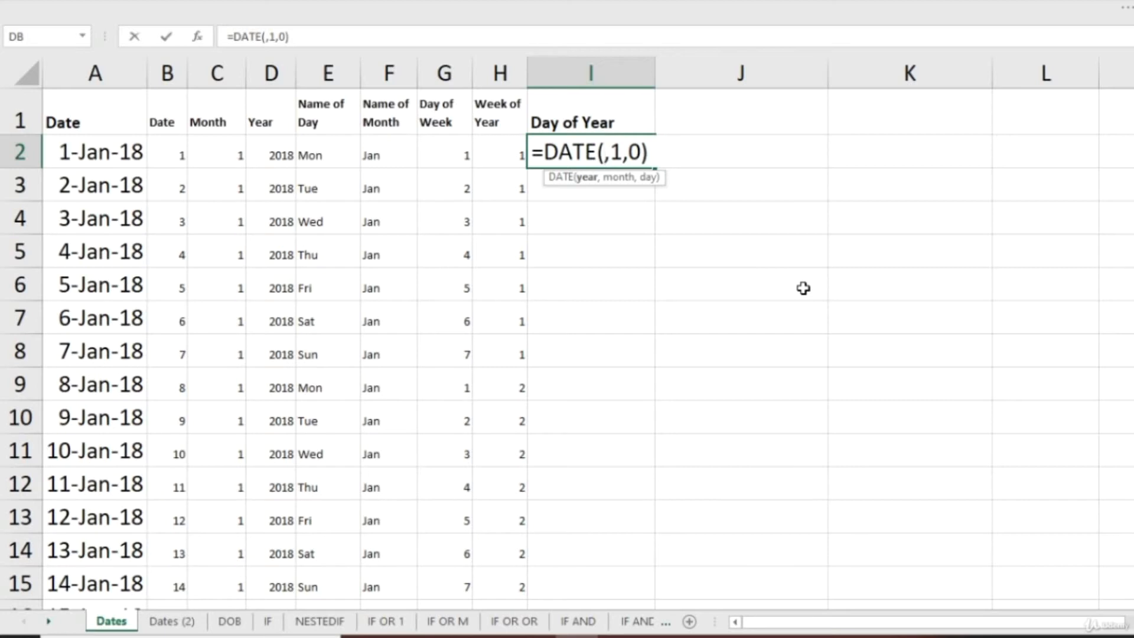
type("da")
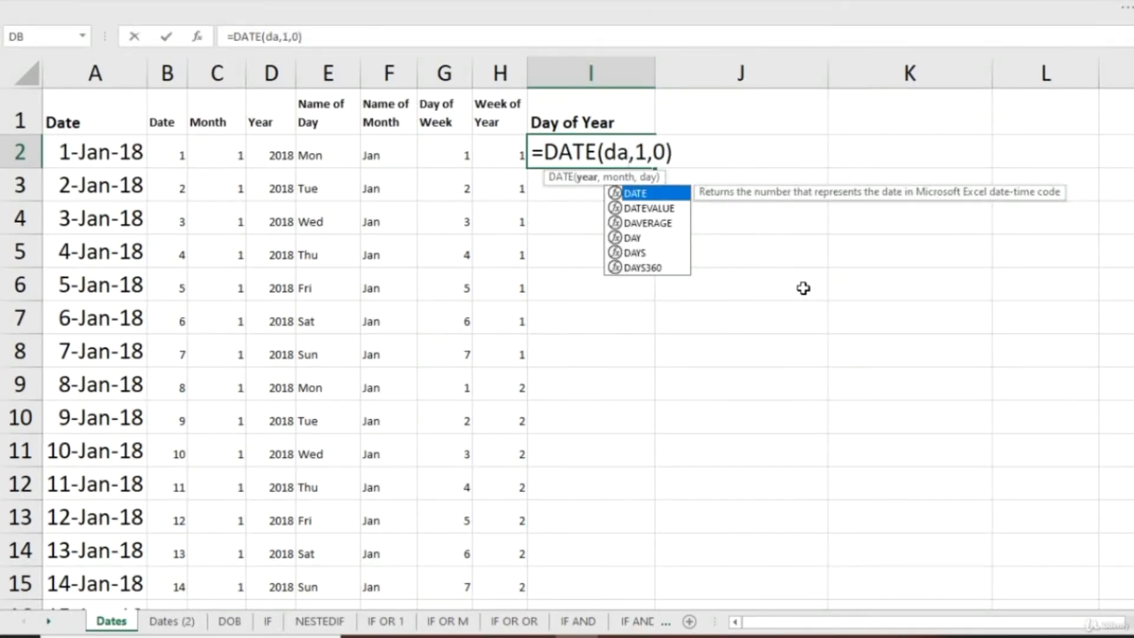
key("BackSpace")
key("BackSpace")
type("year")
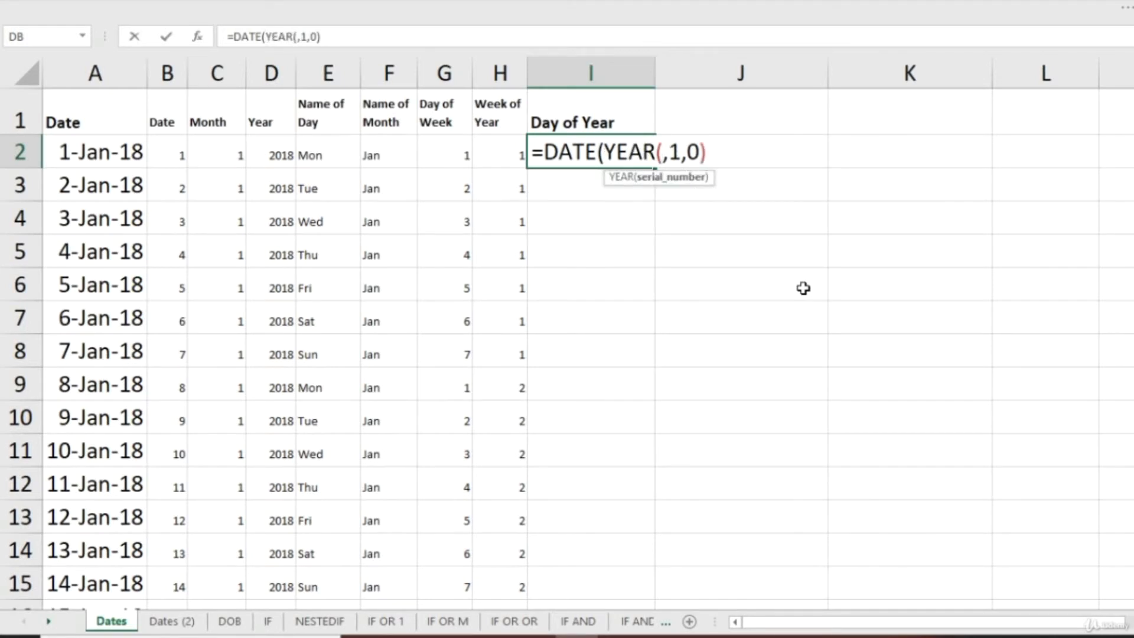
left_click(87, 154)
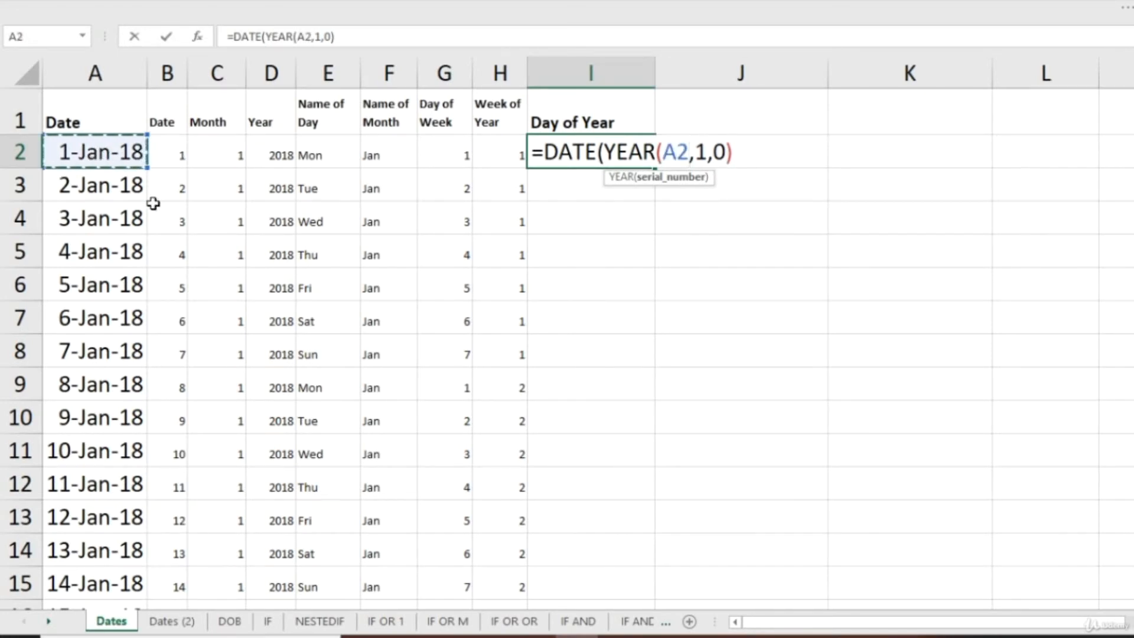
type(")")
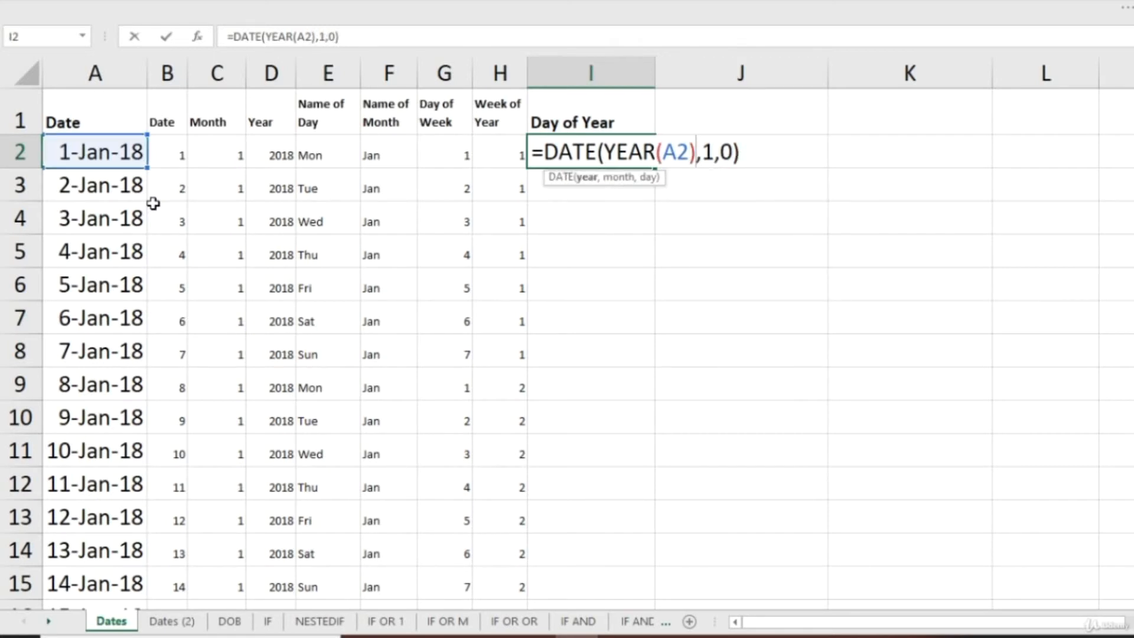
key("Return")
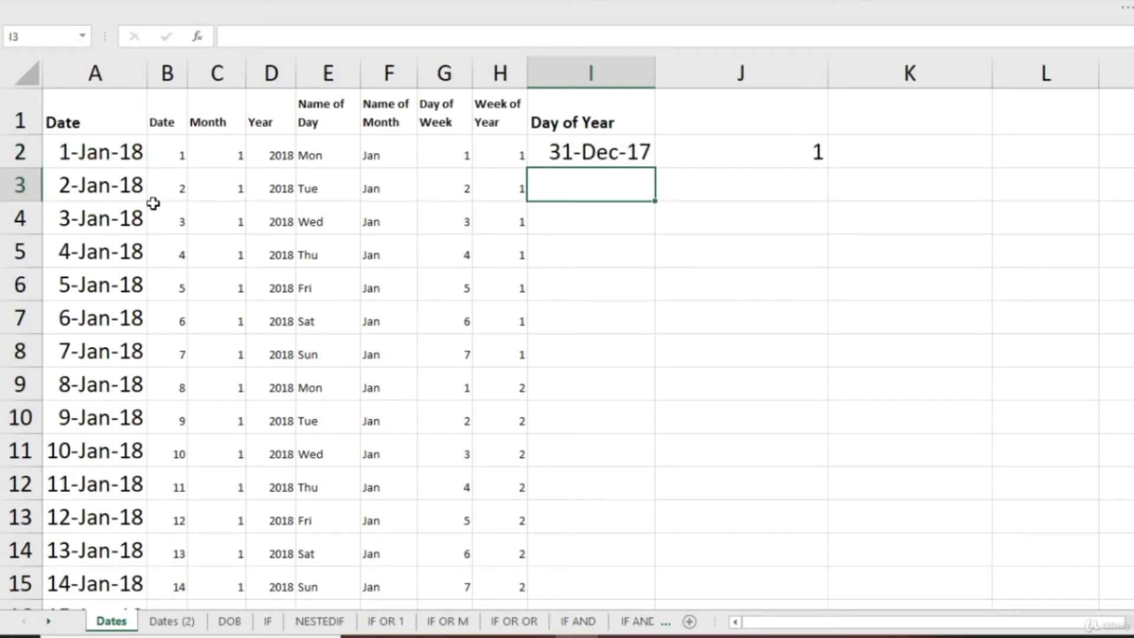
key("Up")
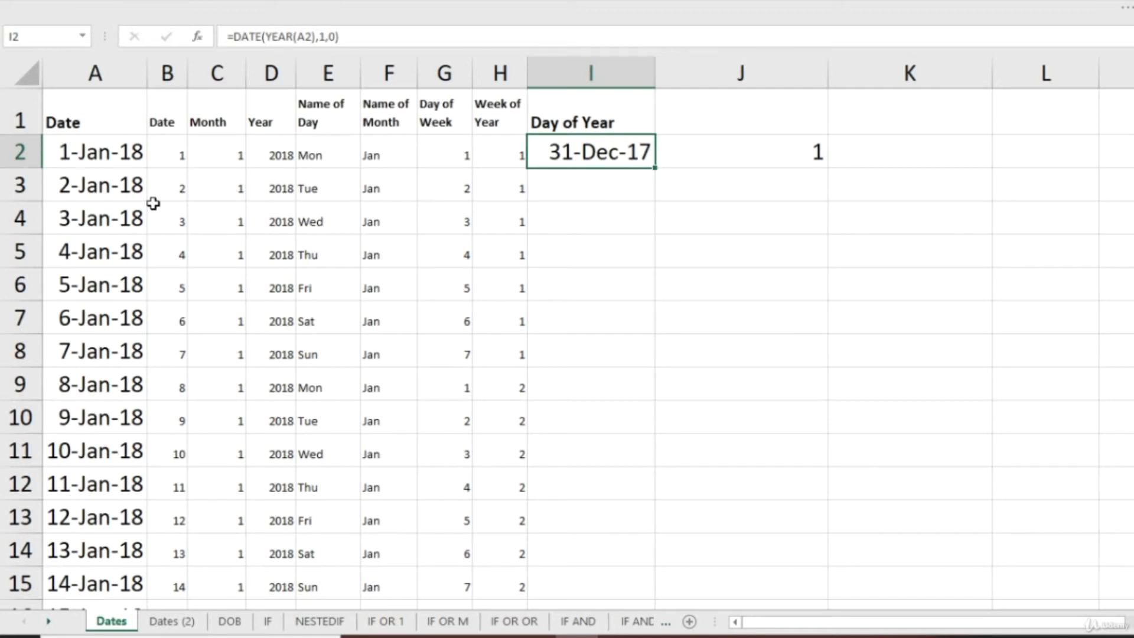
- Review the formula =DATE(YEAR(A2),1,0) in I2 without changing it
key("F2")
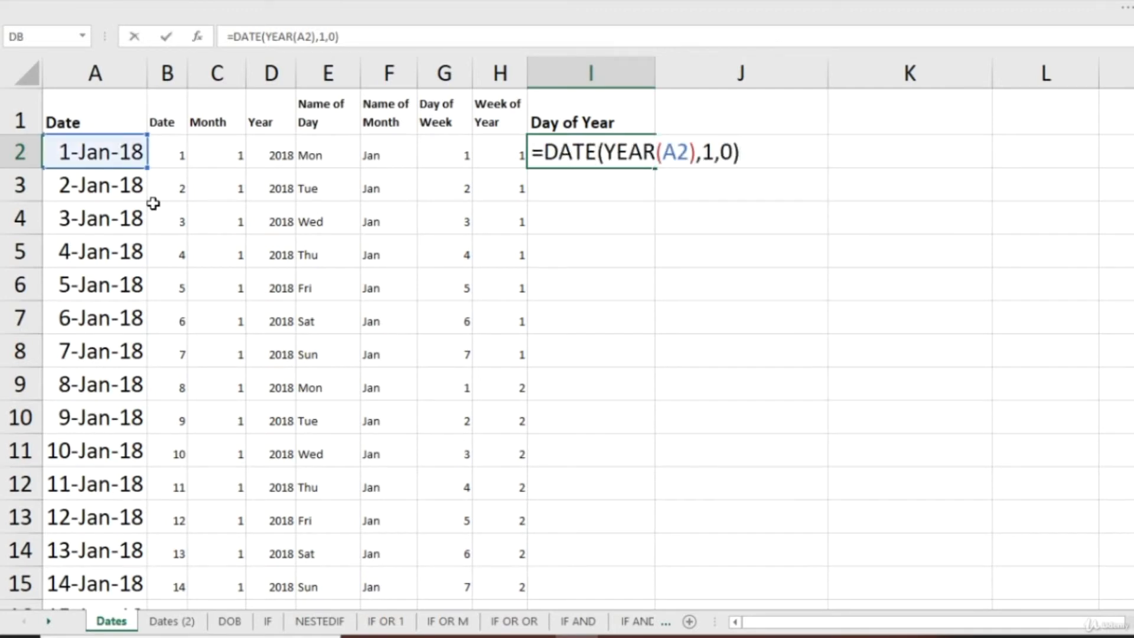
key("Escape")
key("F2")
key("Return")
key("Up")
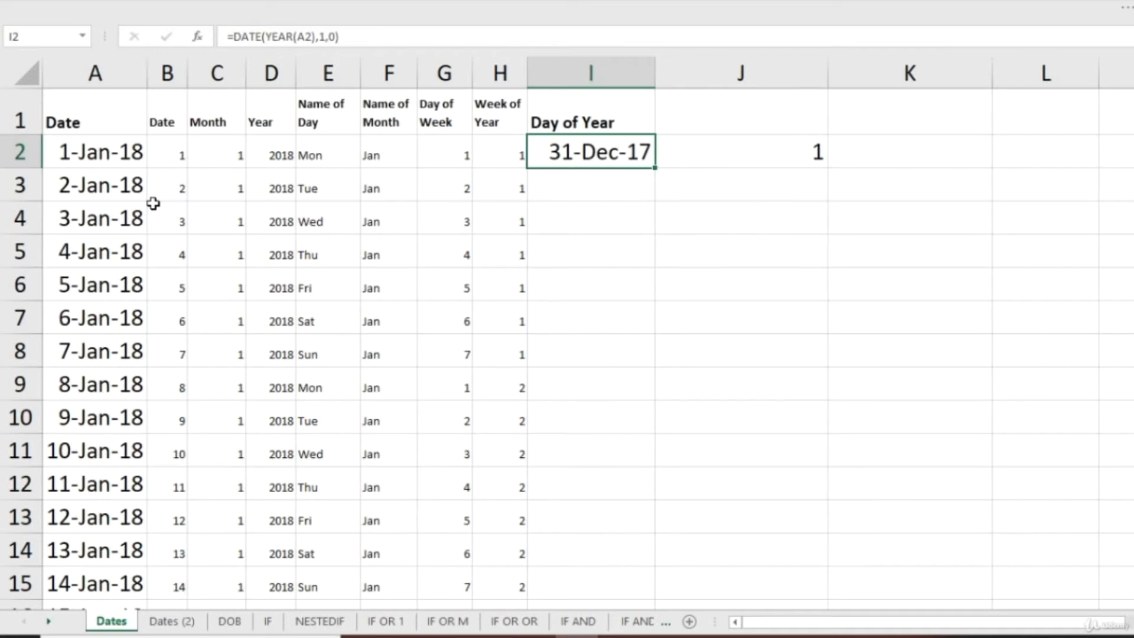
- Set the date in A2 to 1/1/2019 to test how the formula in I2 responds
key("Left")
key("Left")
key("Left")
key("Left")
key("Left")
key("Left")
key("Left")
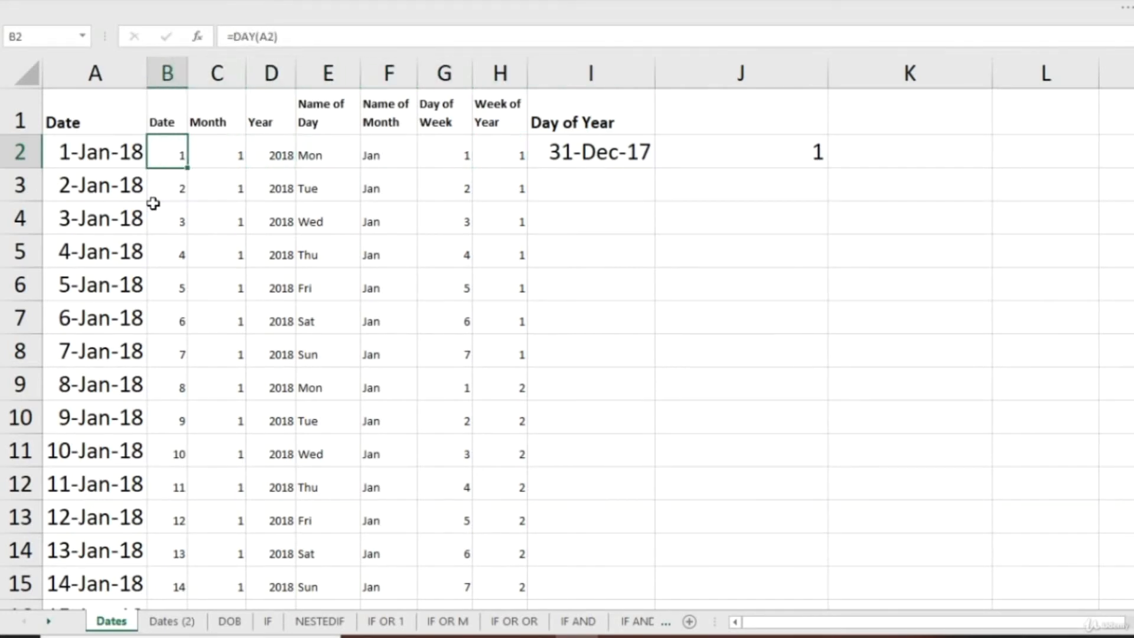
key("Left")
key("F2")
key("BackSpace")
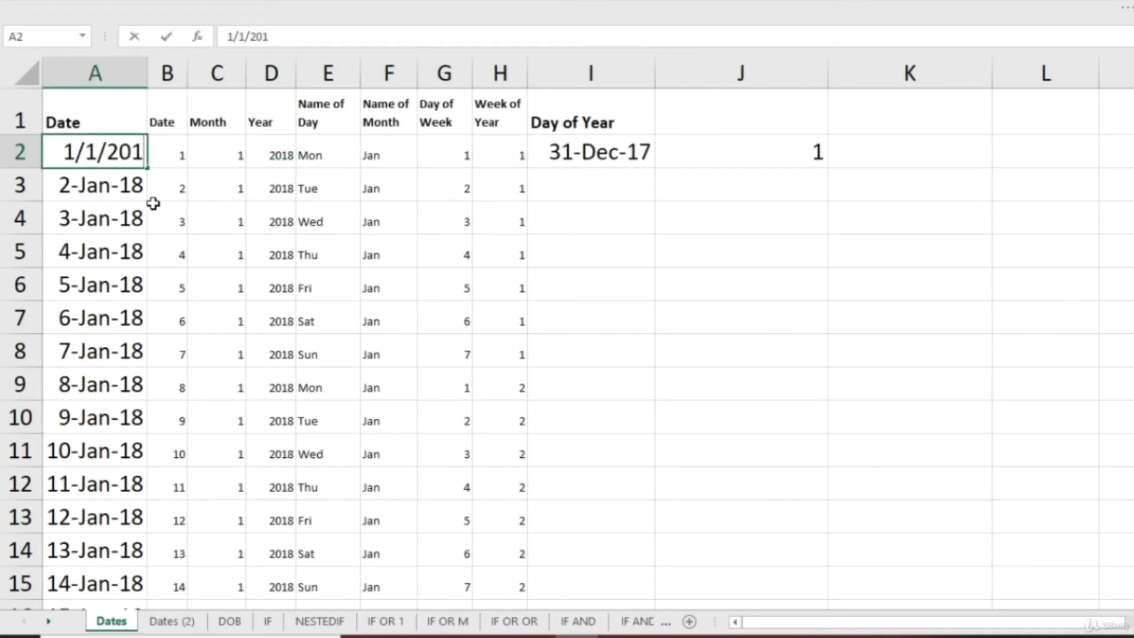
type("9")
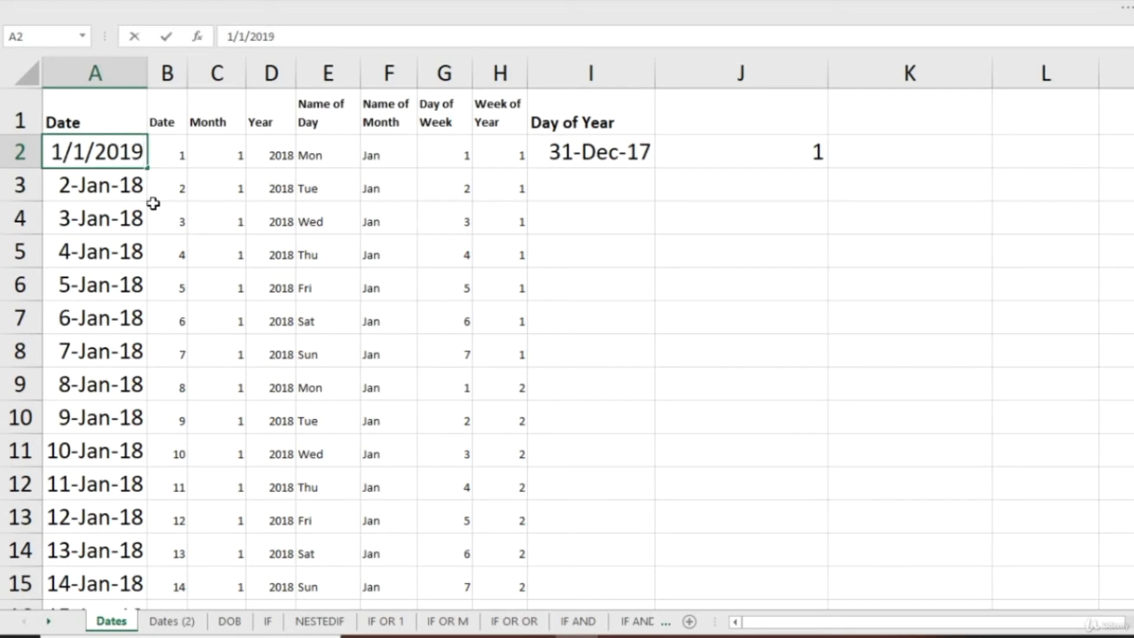
key("Return")
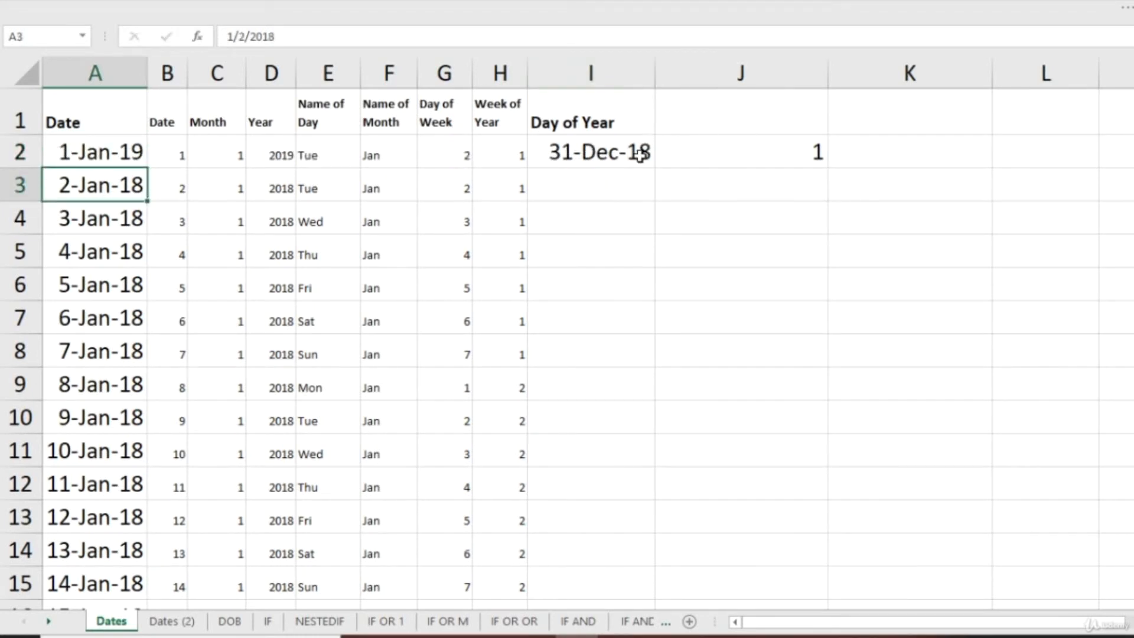
- Set the date in A2 to 1/1/2020 as a further test of the I2 formula
left_click(135, 158)
key("F2")
key("BackSpace")
key("BackSpace")
type("20")
key("Return")
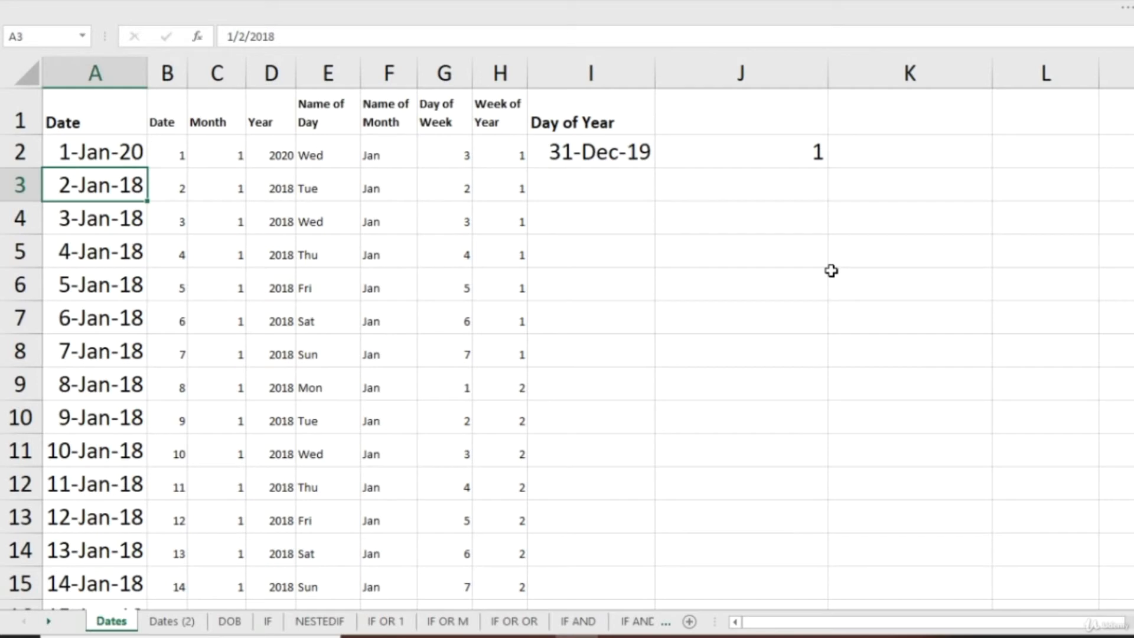
- Restore the date in A2 to 1/1/2018
key("Up")
key("F2")
key("BackSpace")
key("BackSpace")
type("18")
key("Return")
key("Up")
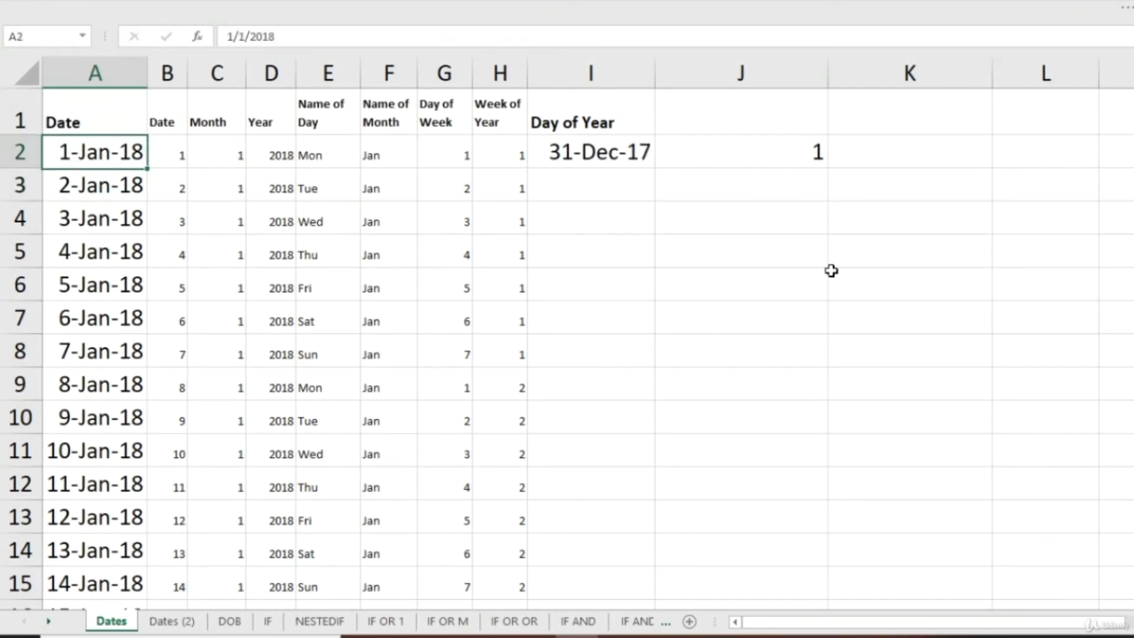
- Inspect the DATE formula in I2 again after the year tests
key("Right")
key("Right")
key("Right")
key("Right")
key("Right")
key("Right")
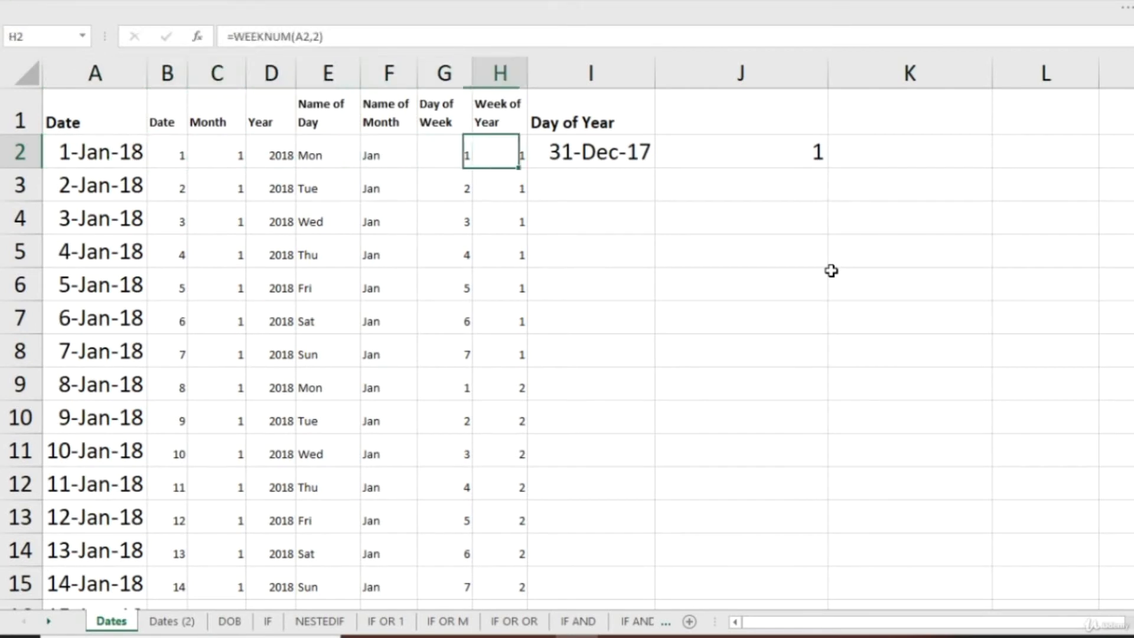
key("Right")
key("Right")
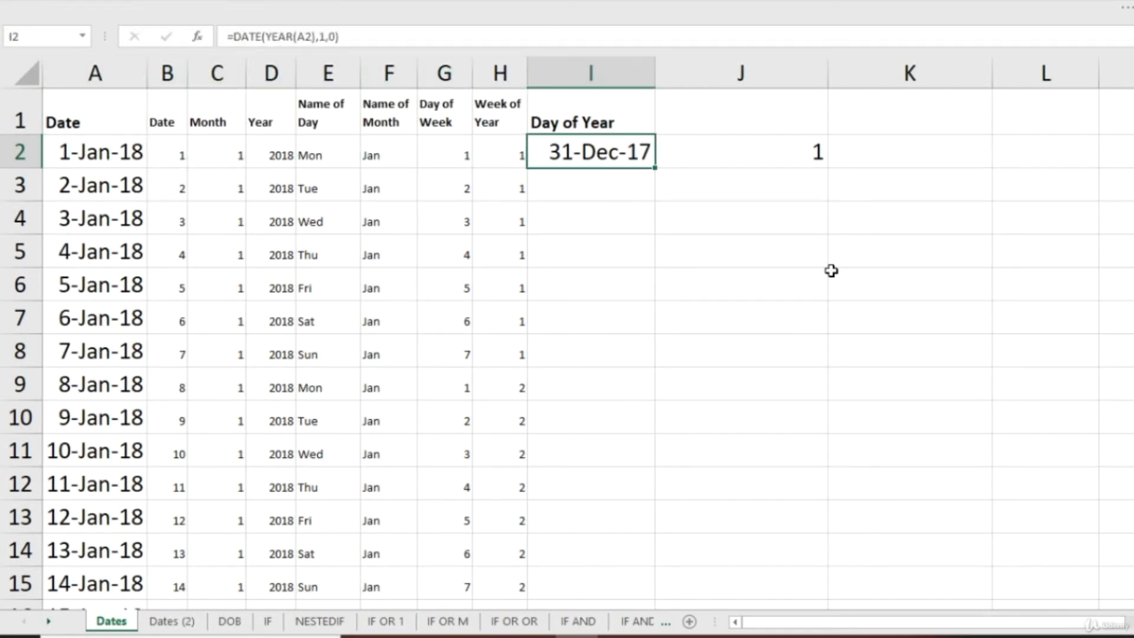
key("F2")
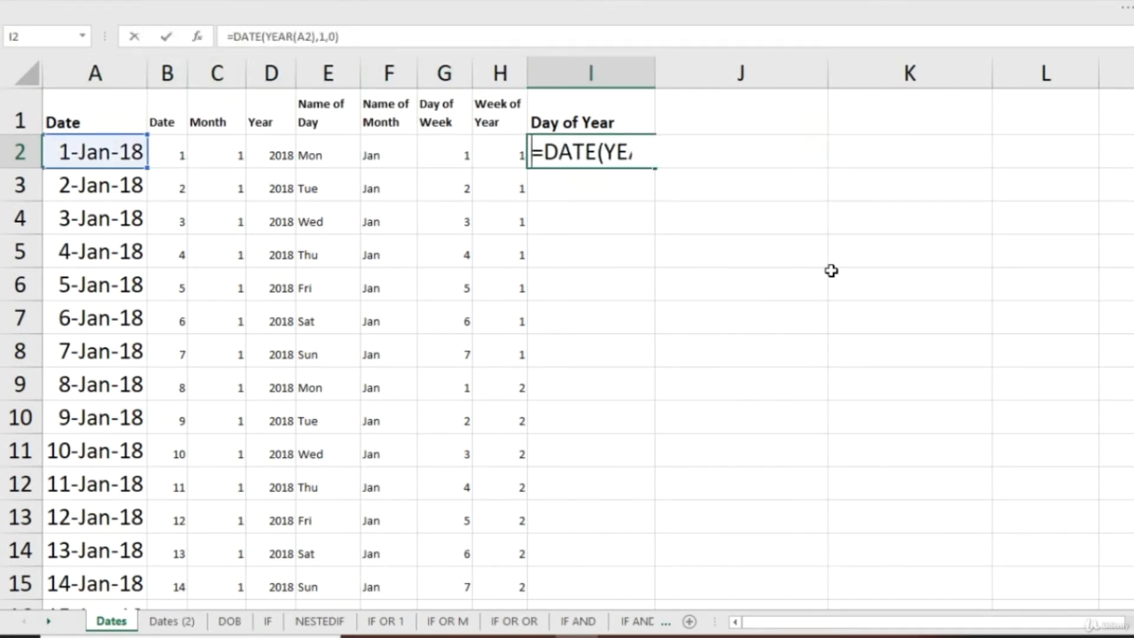
key("Return")
key("Up")
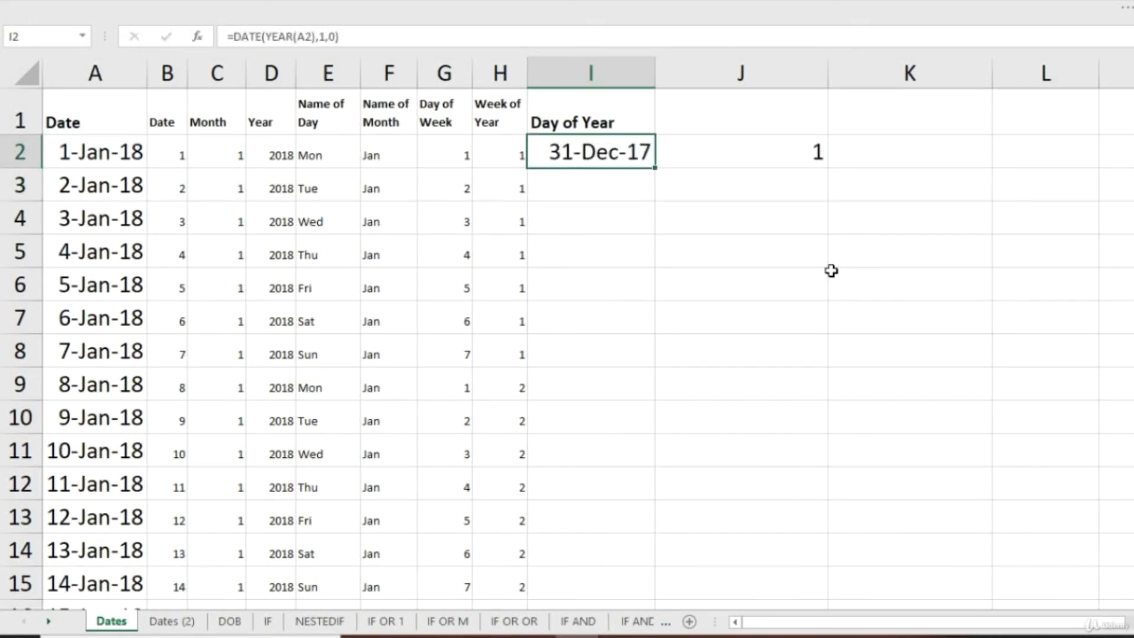
- Copy the formulas in I2:J2 down both columns to the last data row, 975
key("shift+Right")
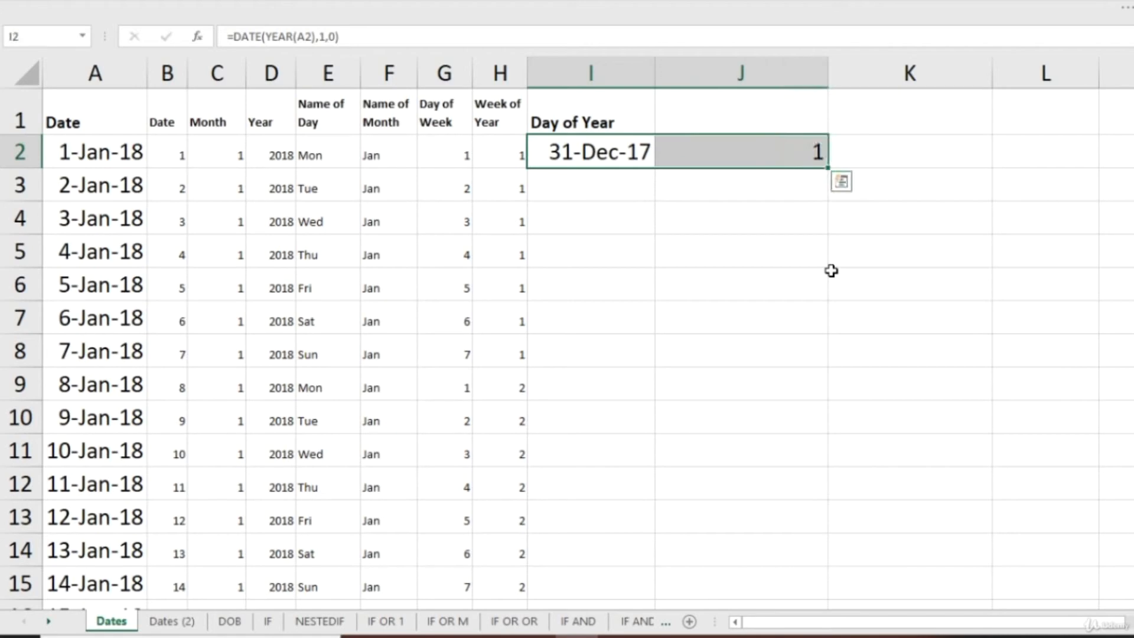
key("ctrl+c")
key("Left")
key("ctrl+Down")
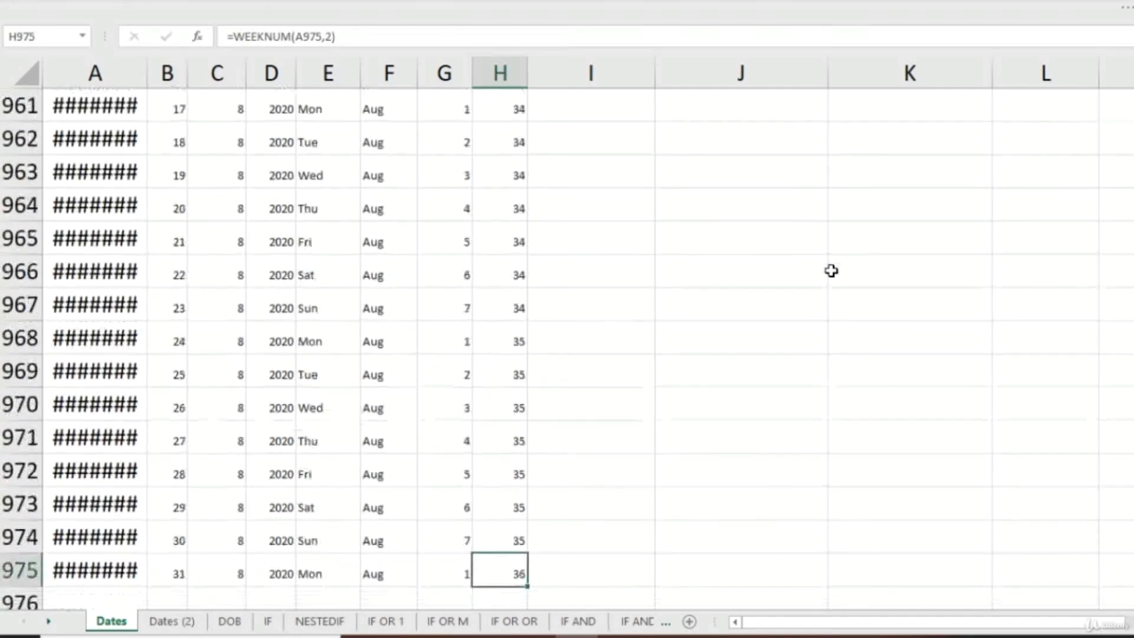
key("Right")
key("shift+Right")
key("ctrl+shift+Up")
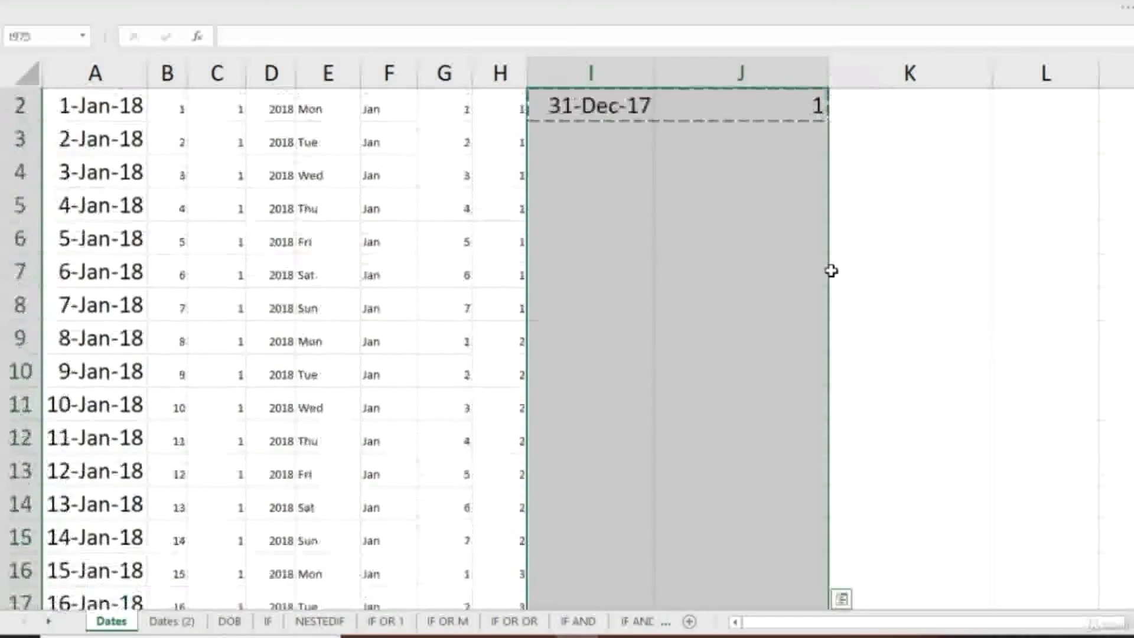
key("ctrl+v")
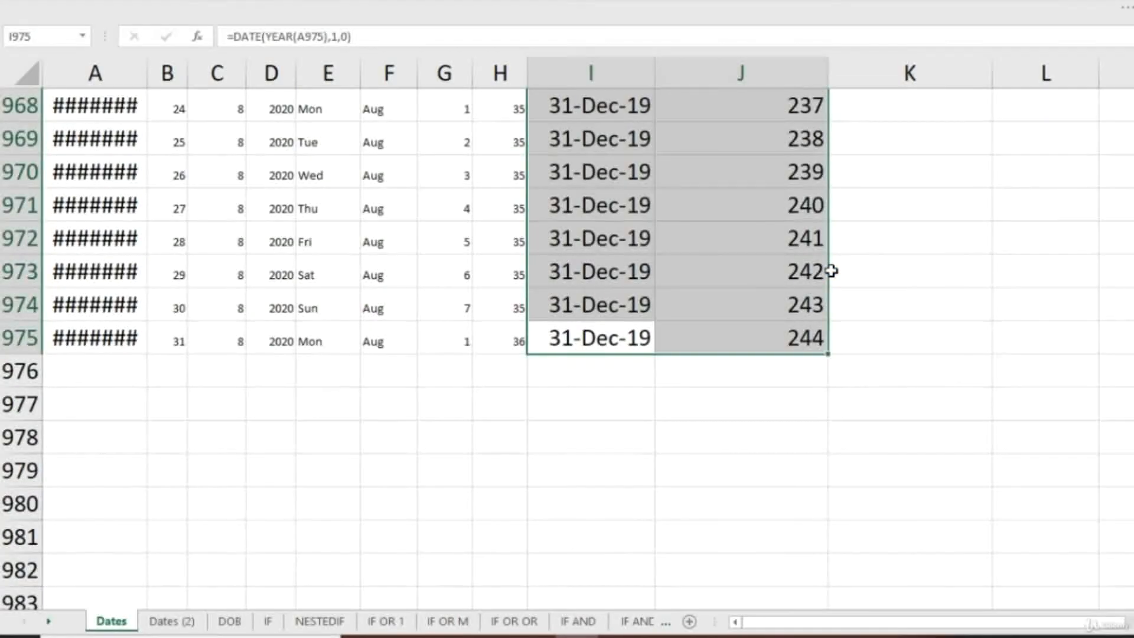
- Widen column A slightly so that the longer dates fit
key("ctrl+Up")
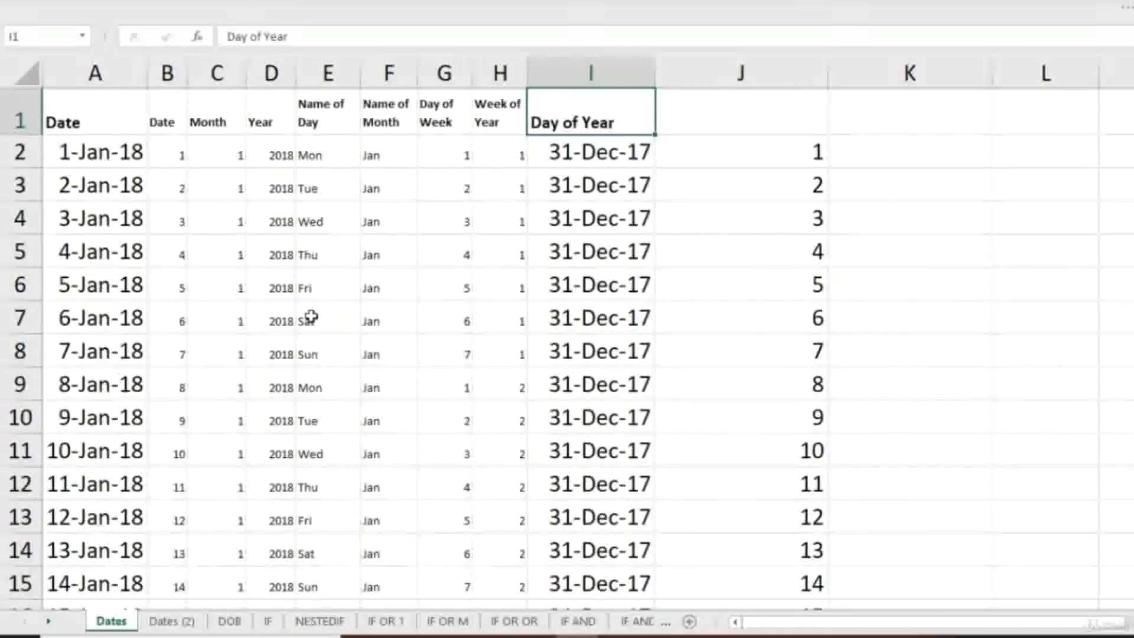
left_click_drag(147, 72, 163, 71)
left_click(151, 220)
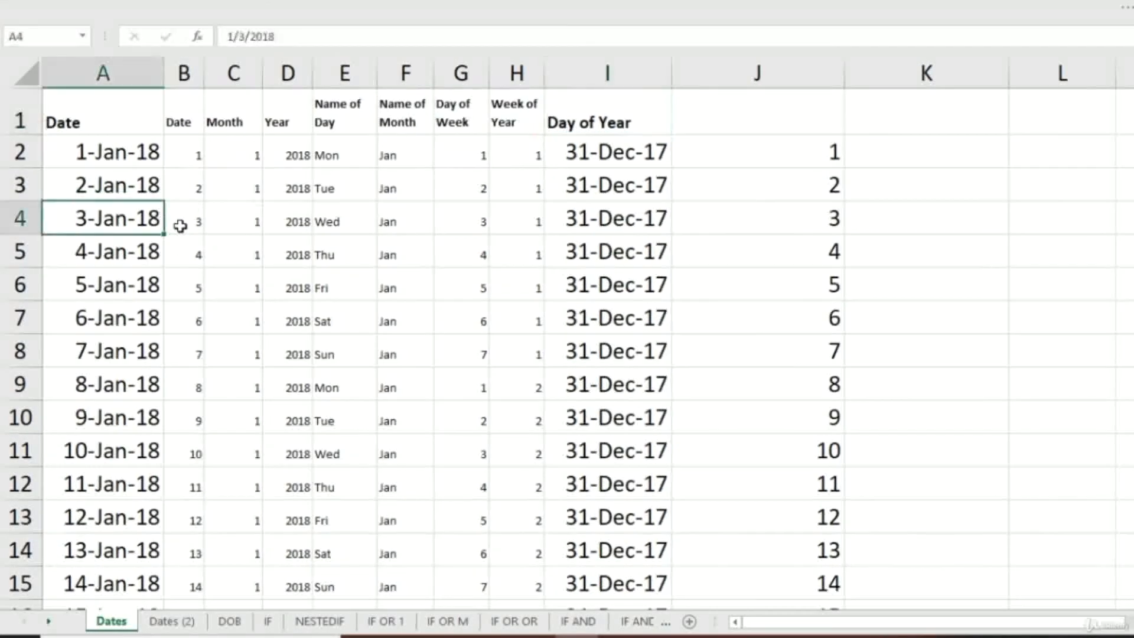
- Look through the filled rows and examine the day-of-year formula in J859 for the date 7-May-20
scroll(648, 351, "down", 8)
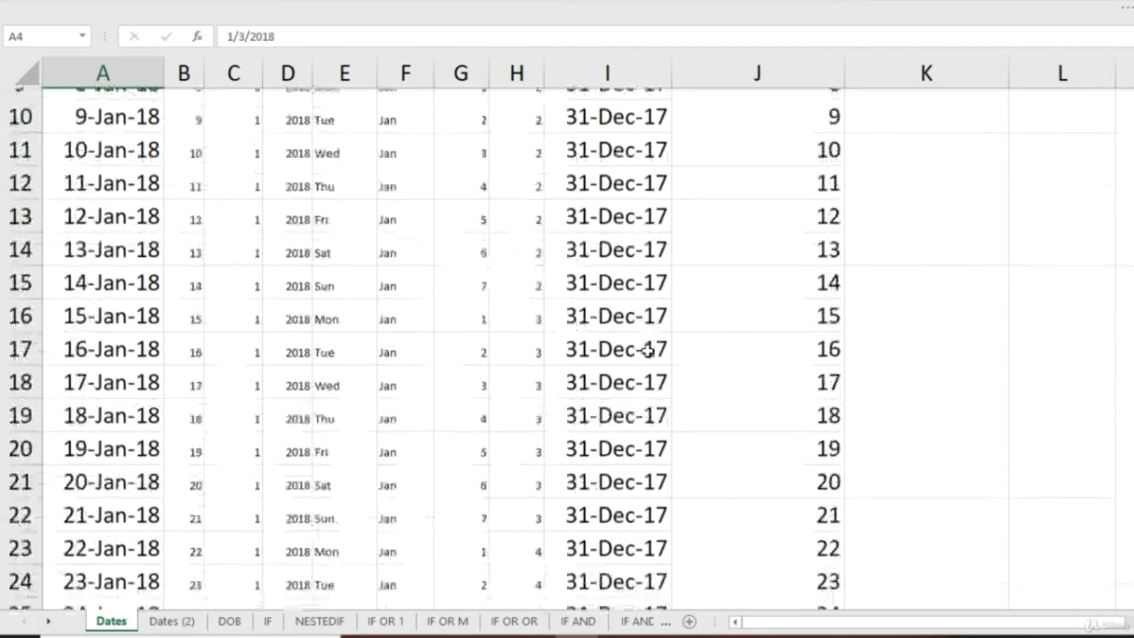
scroll(648, 351, "down", 20)
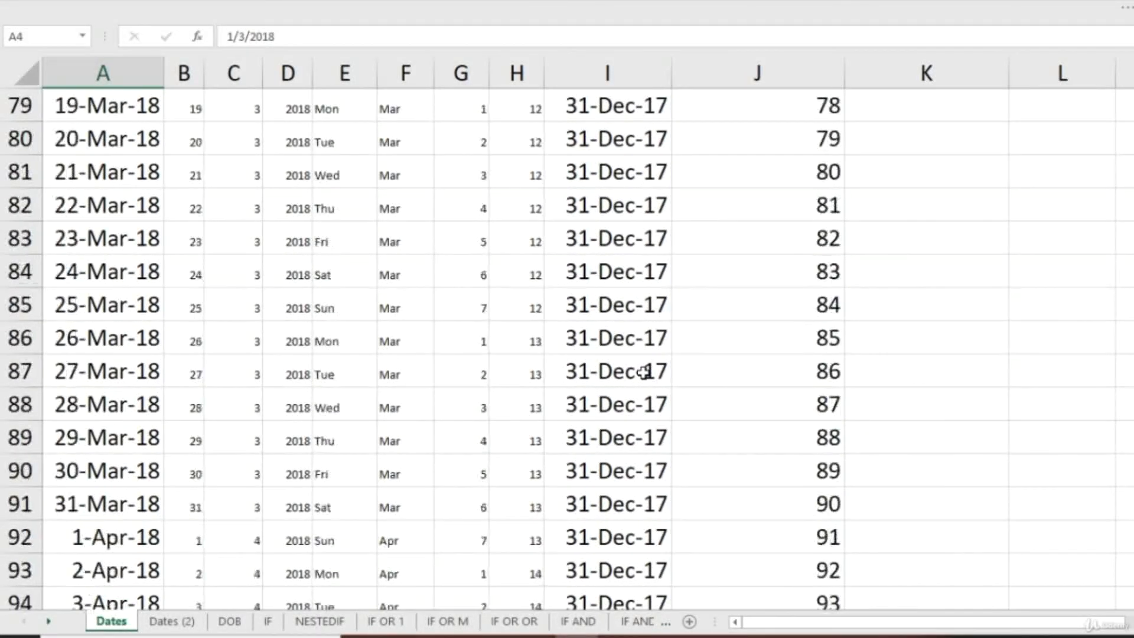
left_click_drag(1133, 107, 1133, 195)
left_click(147, 374)
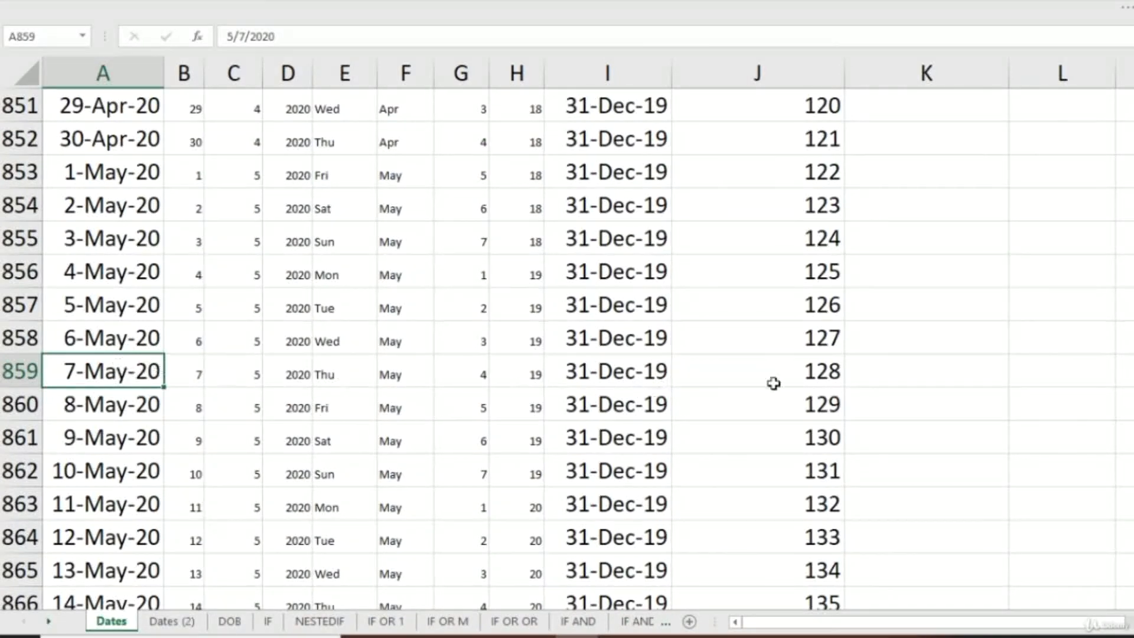
left_click(824, 366)
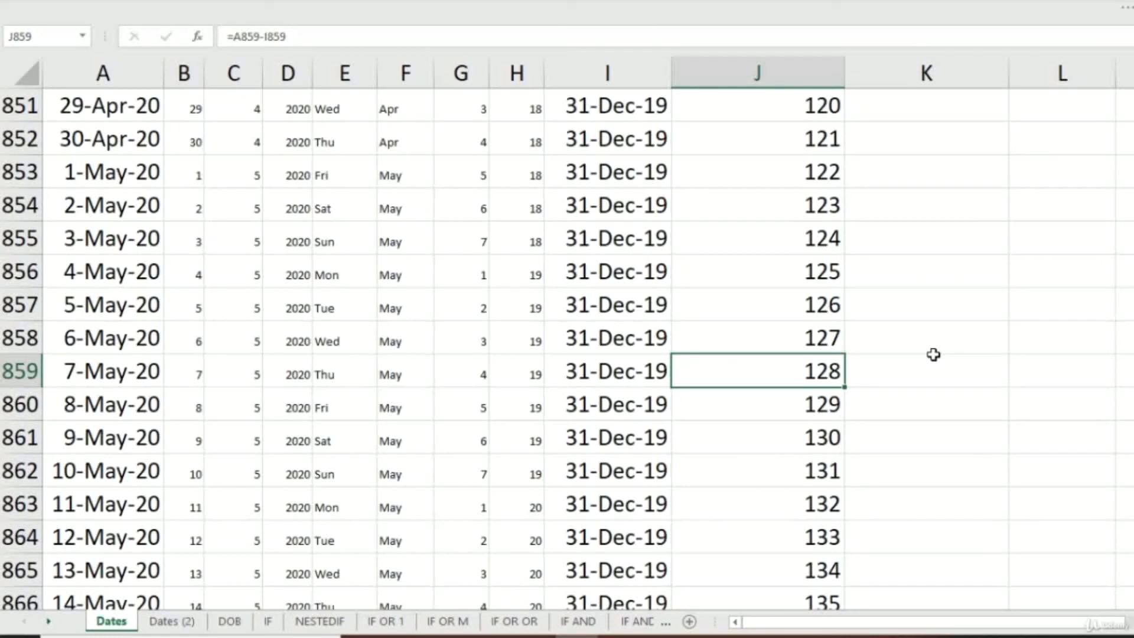
key("F2")
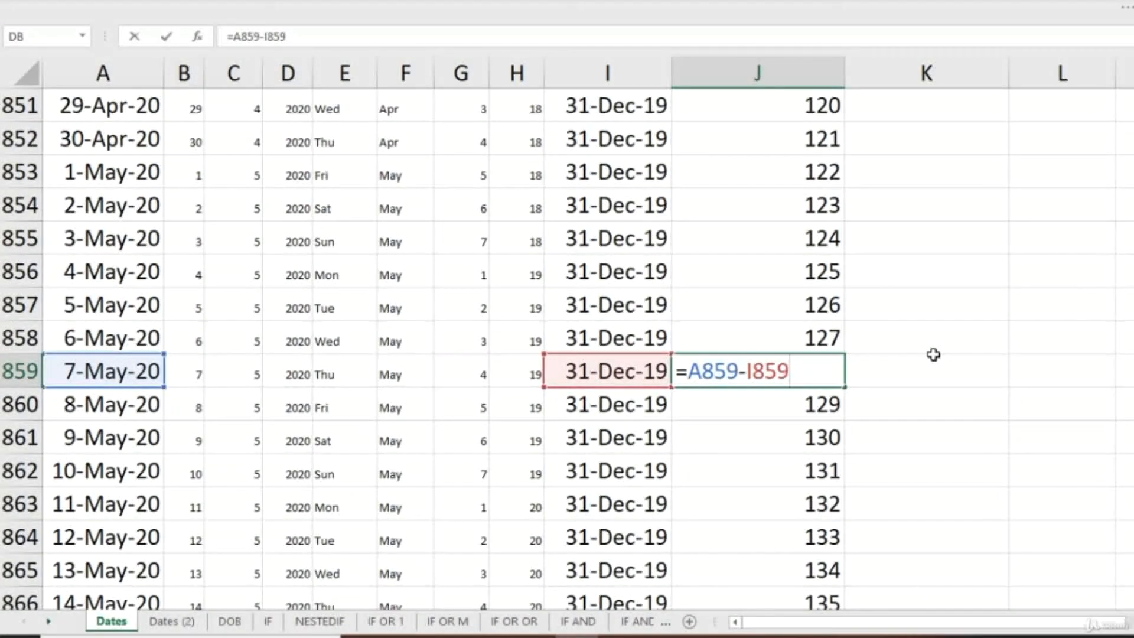
key("Return")
- Examine the date in A859 and the previous-year-end DATE formula in I859
key("Up")
key("Left")
key("Left")
key("Left")
key("Left")
key("Left")
key("Left")
key("Left")
key("Left")
key("Left")
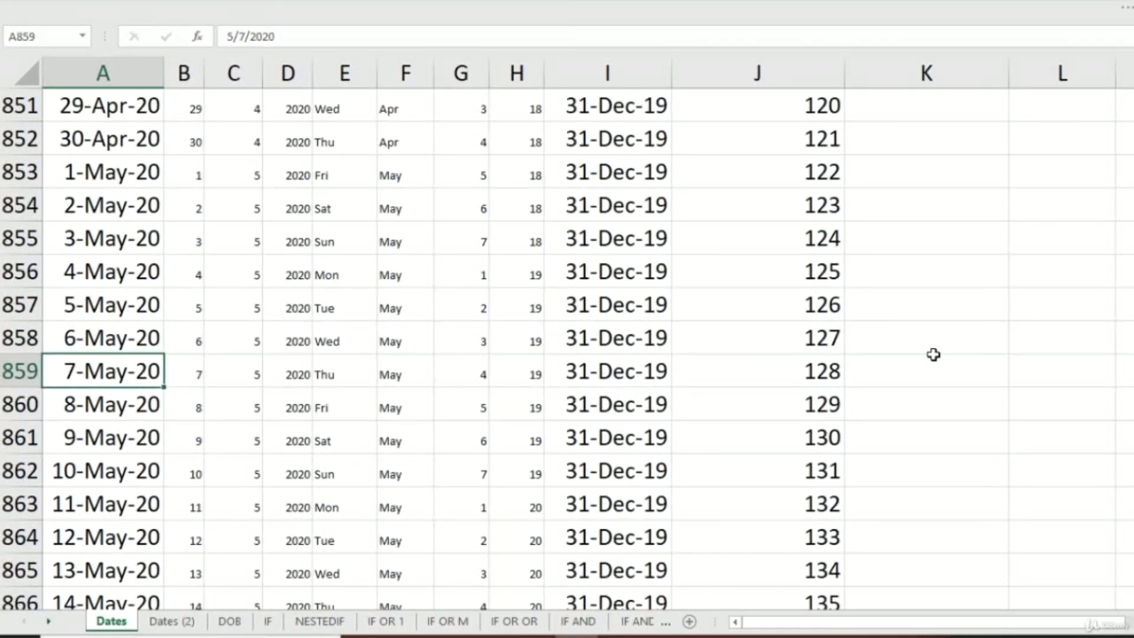
key("Right")
key("Right")
key("Right")
key("Right")
key("Right")
key("Right")
key("Right")
key("Right")
key("F2")
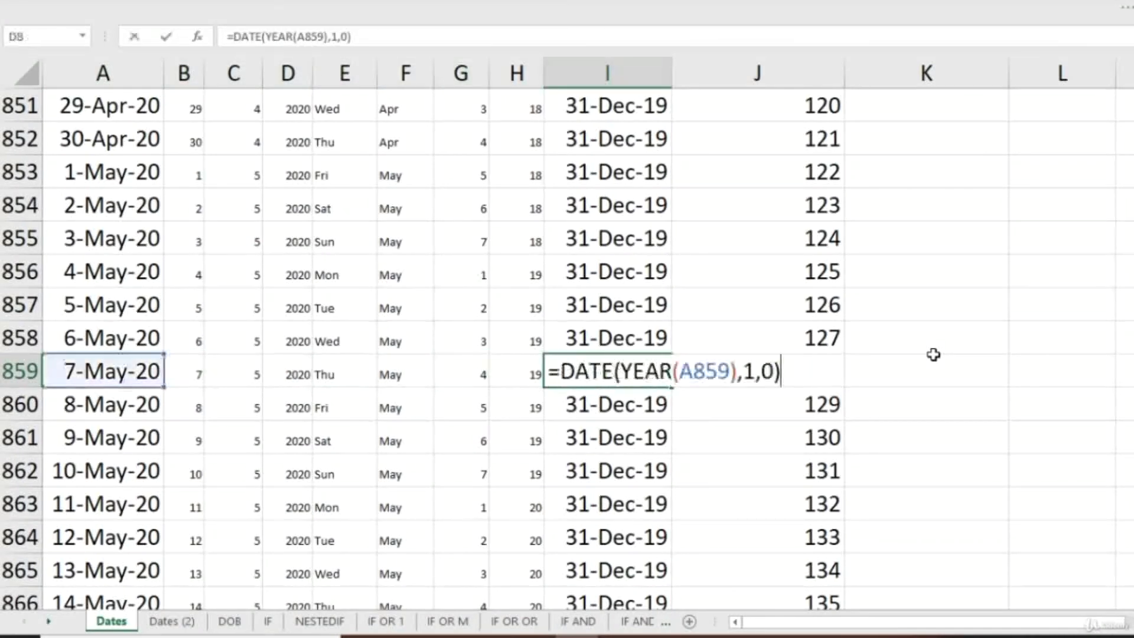
key("Return")
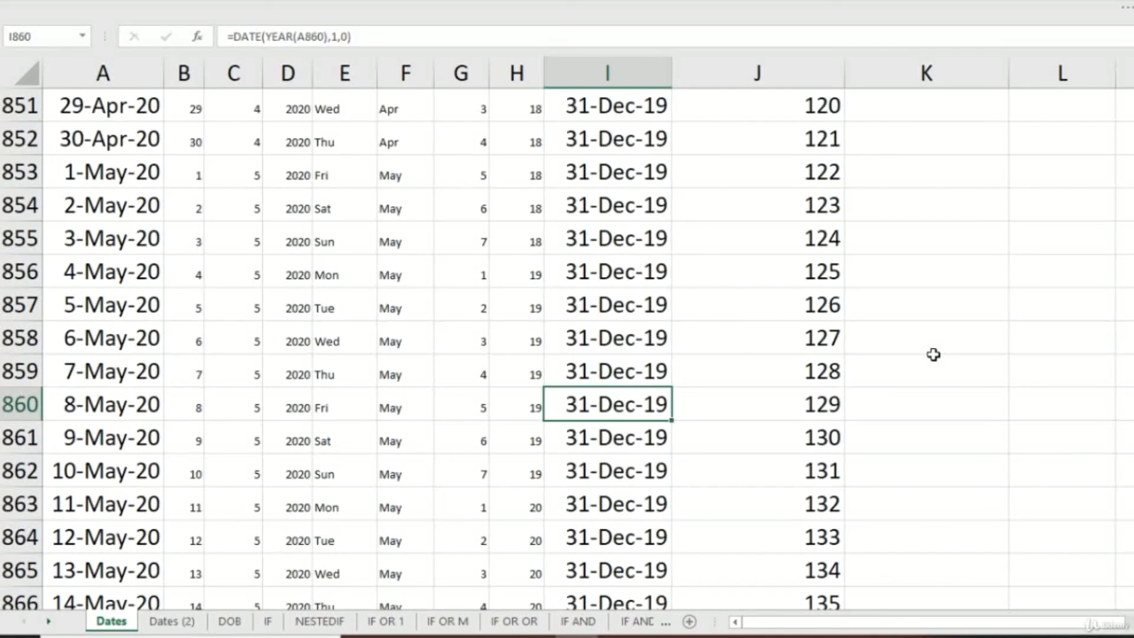
- Recheck the formula in J859 that subtracts I859 from A859
key("Up")
key("Right")
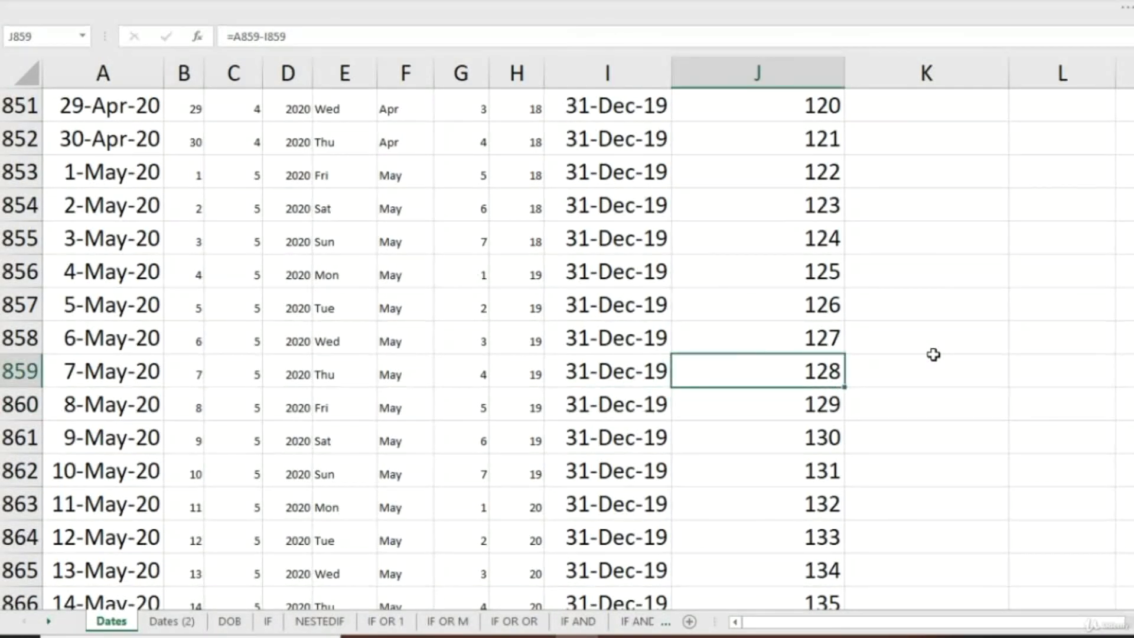
key("F2")
key("Return")
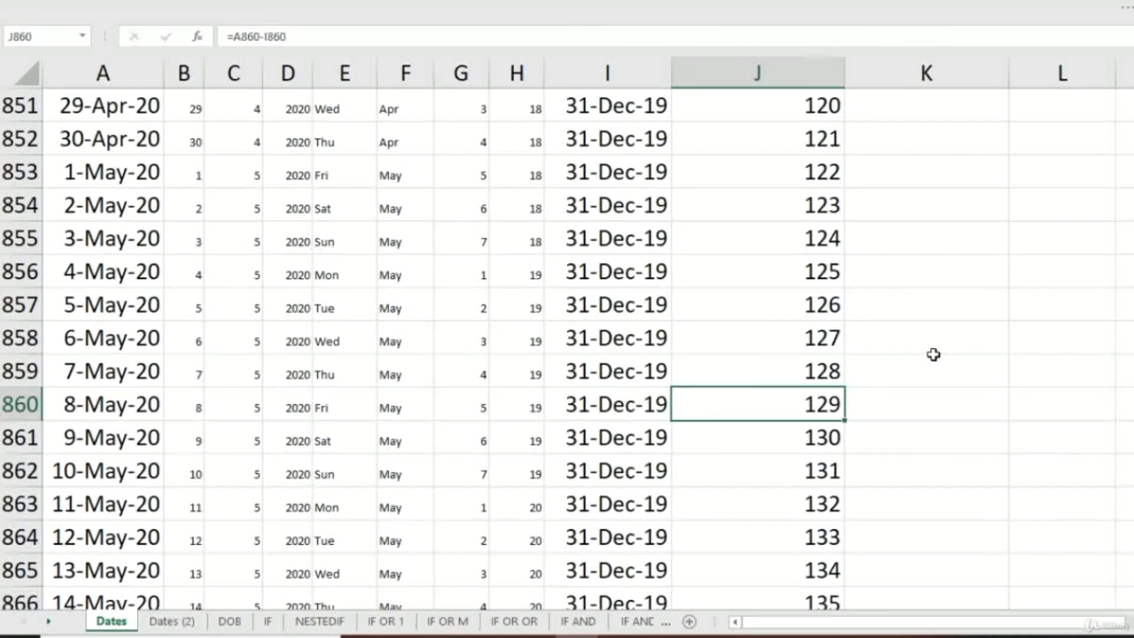
- Start a single-cell formula in K2 that subtracts from the date in A2, entering =A2-
key("ctrl+Up")
scroll(933, 355, "up", 1)
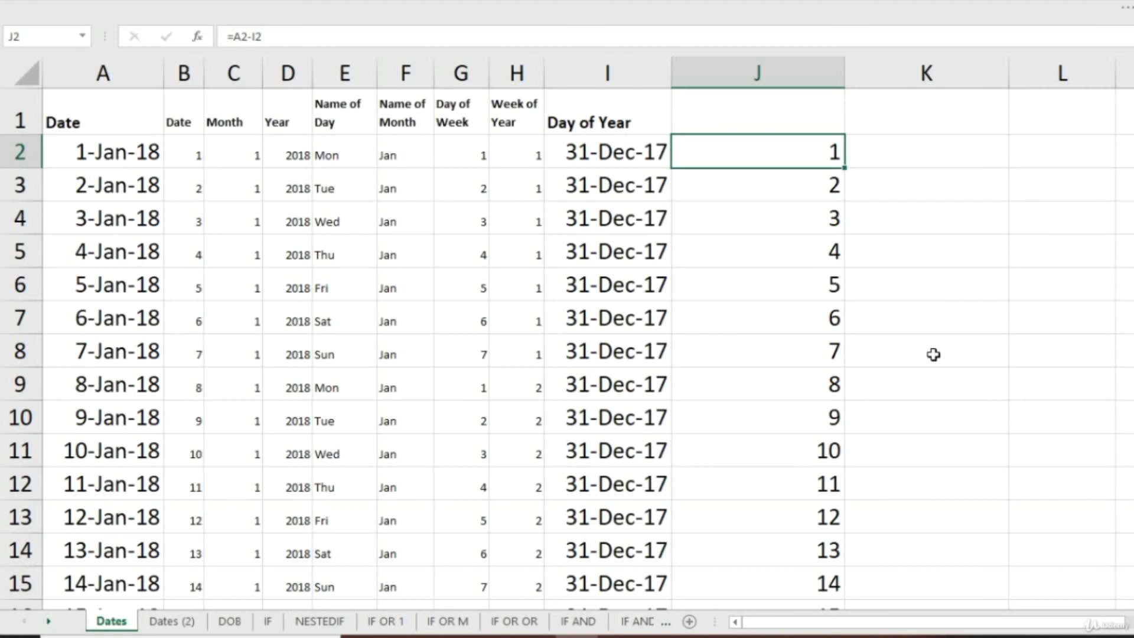
key("Right")
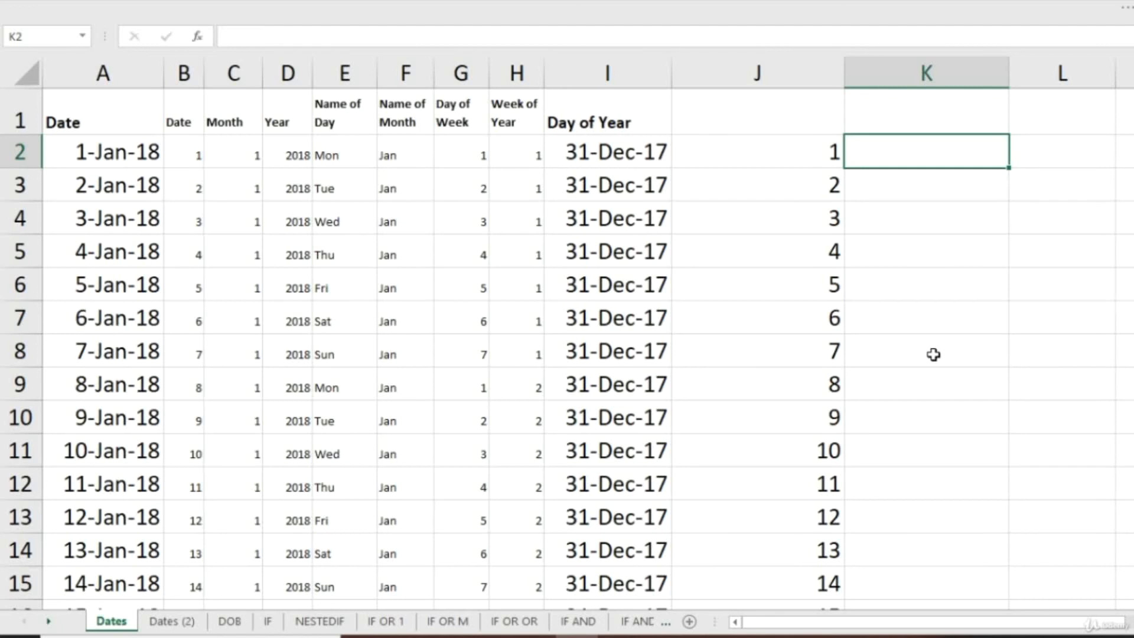
type("=")
key("Left")
key("Left")
key("Left")
key("Left")
key("Left")
key("Left")
key("Left")
key("Left")
key("Left")
key("Left")
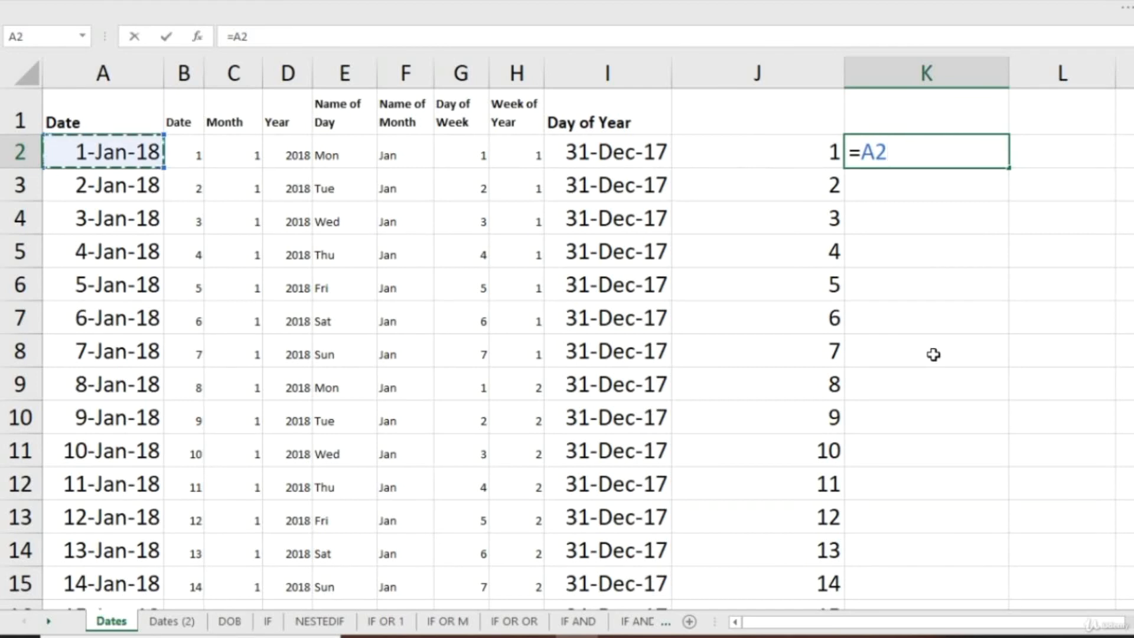
type("-")
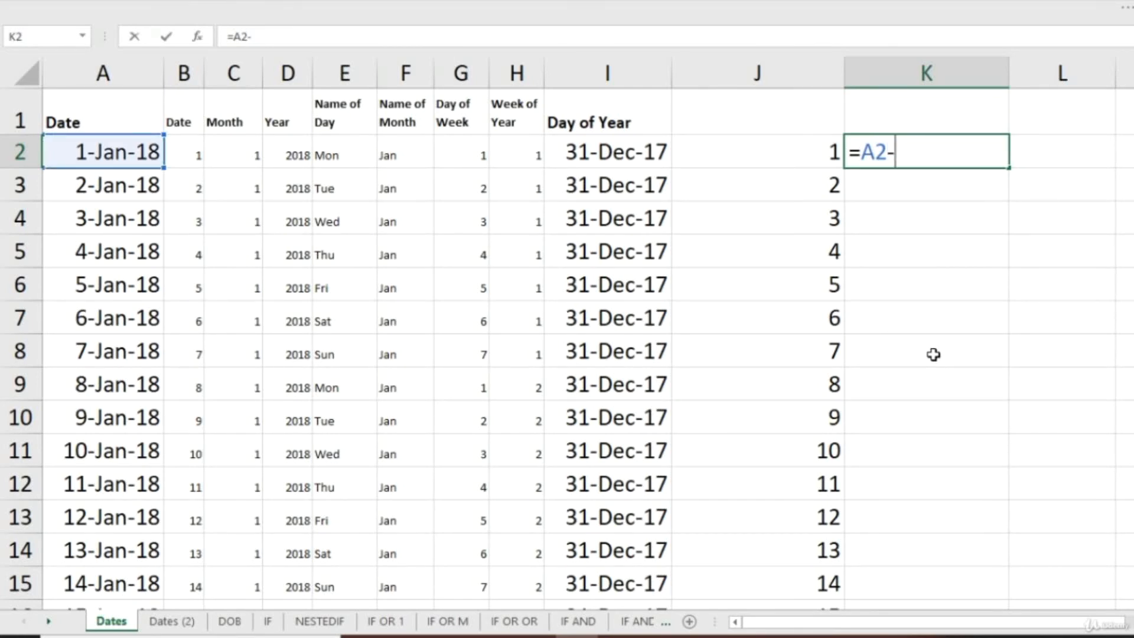
- Continue the K2 formula with a DATE function that takes YEAR of A2 as its year argument
type("date")
key("Tab")
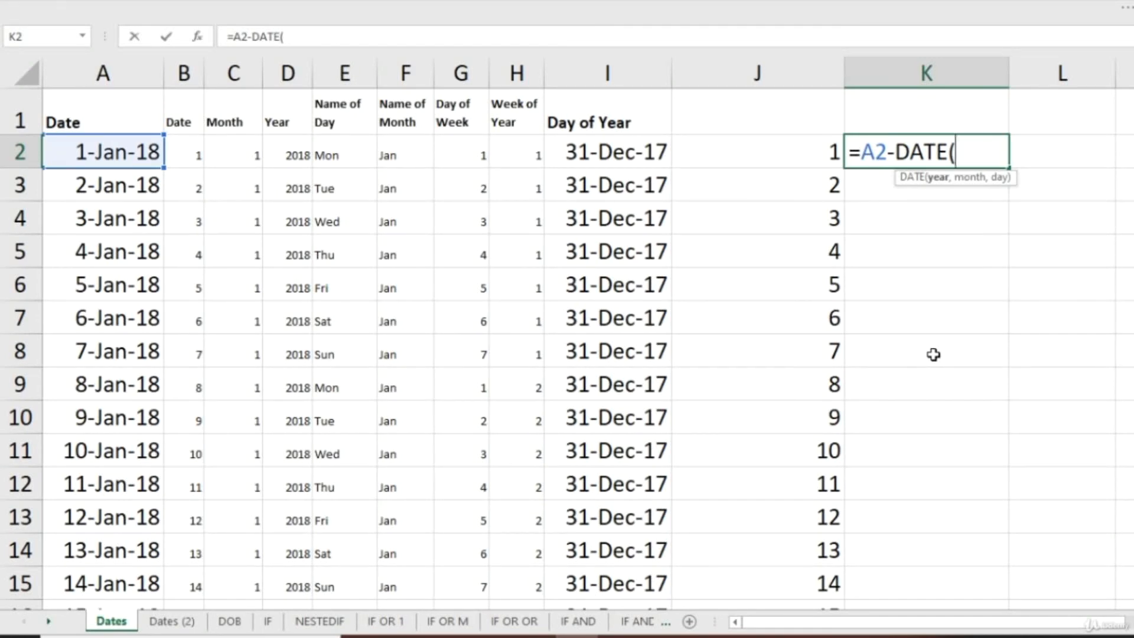
type("year")
key("Tab")
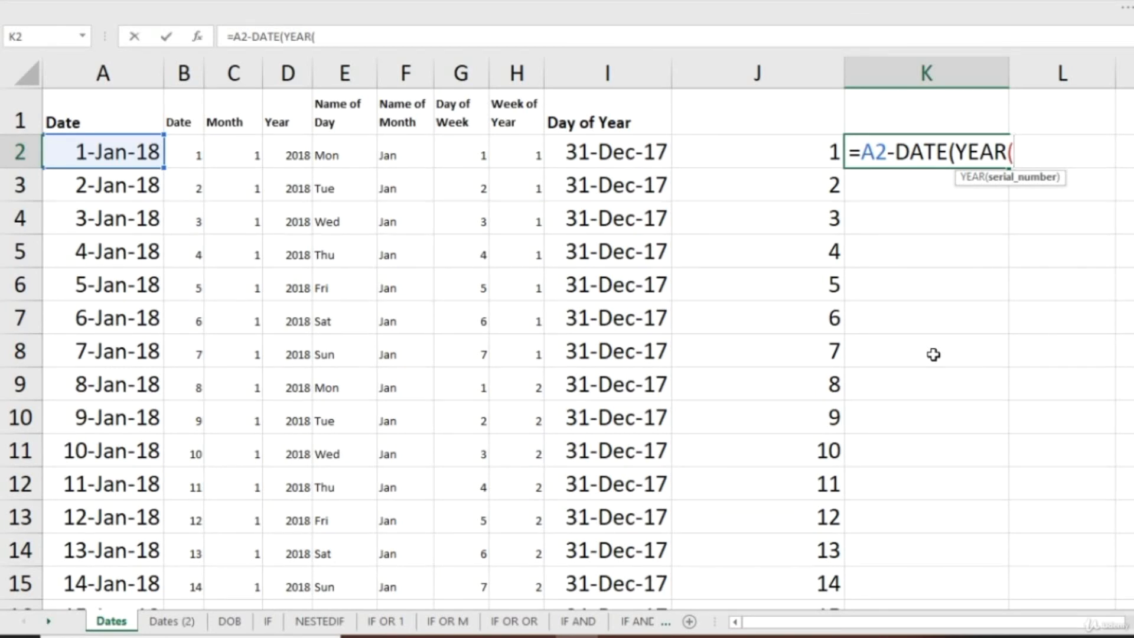
key("Left")
key("Left")
key("Left")
key("Left")
key("Left")
key("Left")
key("Left")
key("Left")
key("Left")
key("Left")
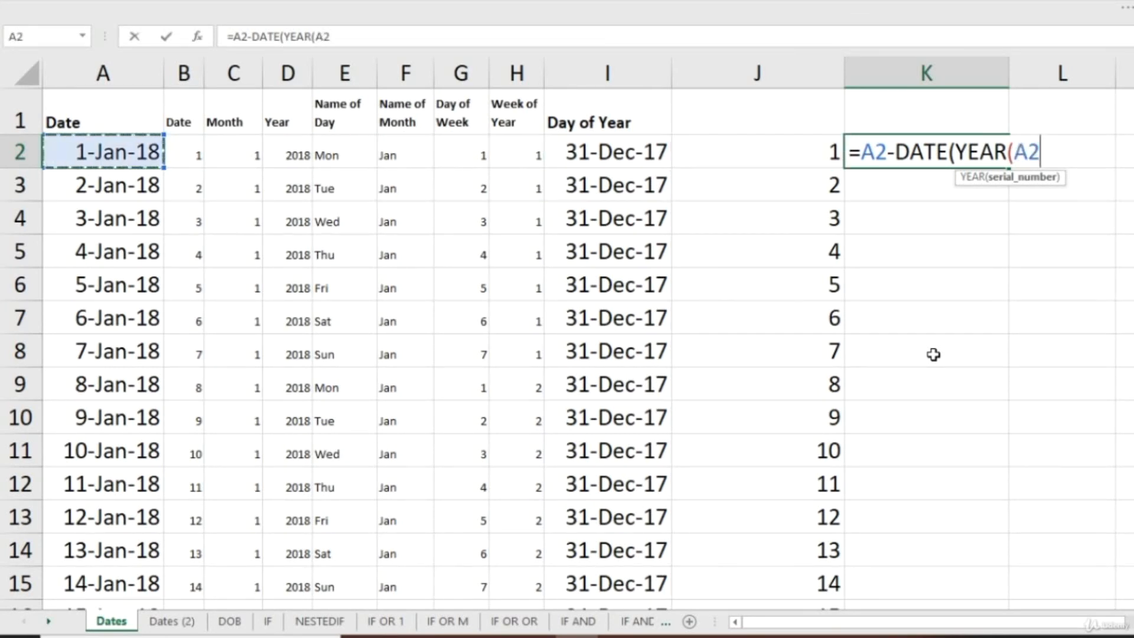
- Complete the formula in K2 with month 1 and day 0 as =A2-DATE(YEAR(A2),1,0), and enter it
type("(")
key("BackSpace")
type("),1,0")
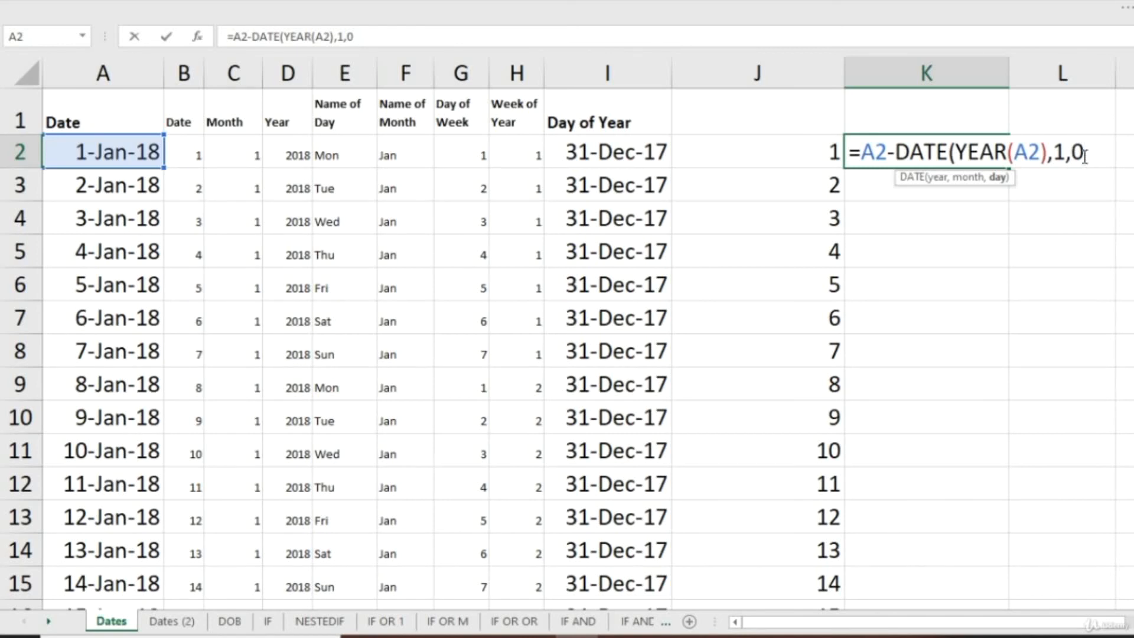
type(")")
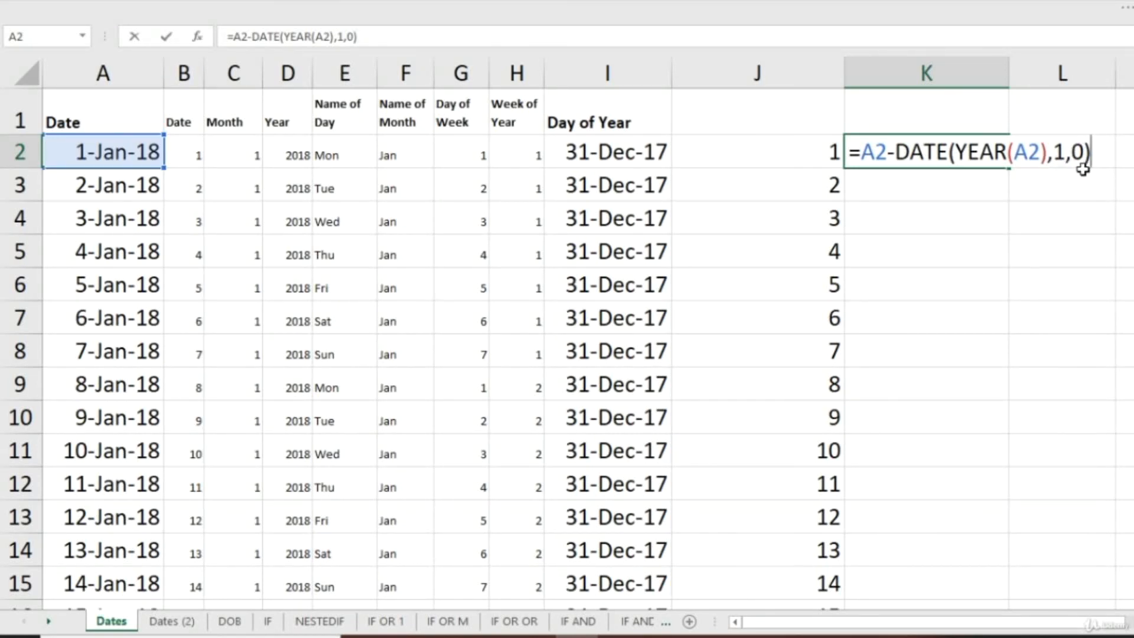
key("Return")
key("Up")
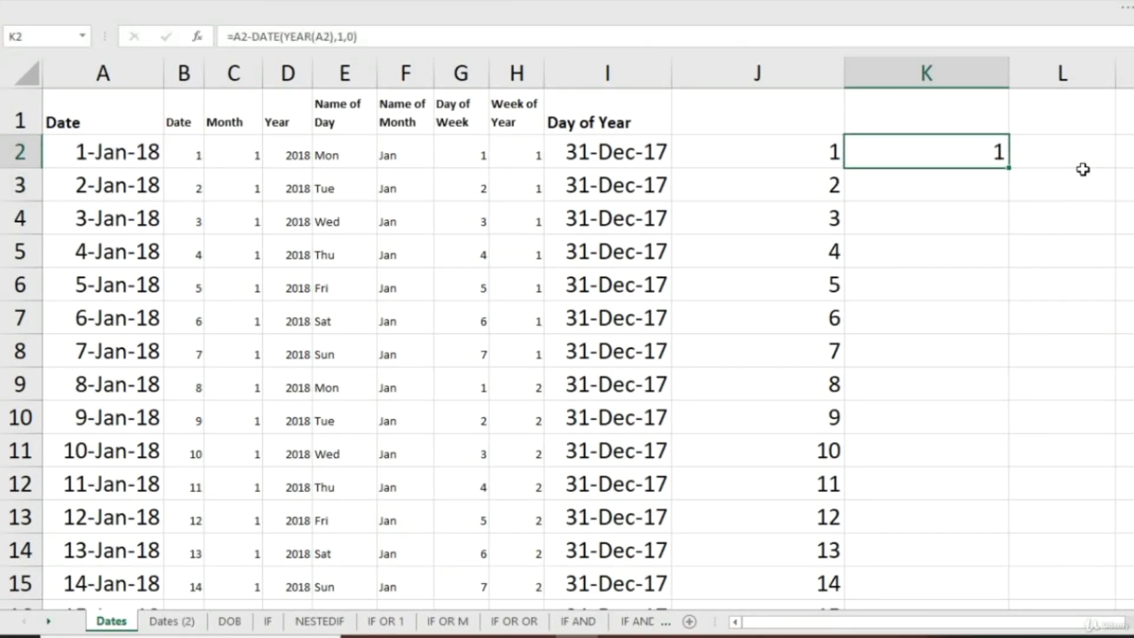
- Review the combined day-of-year formula in K2 and its reference to A2
key("F2")
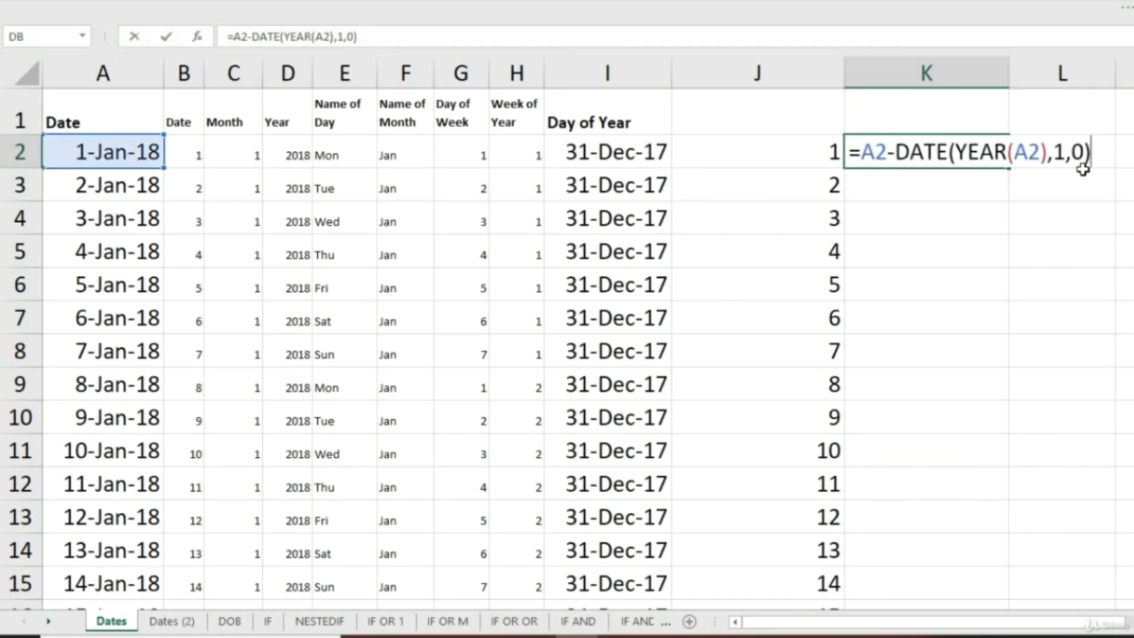
key("Return")
key("Up")
- Copy the K2 formula down column K to the last data row, K975
key("ctrl+c")
key("Left")
key("ctrl+Down")
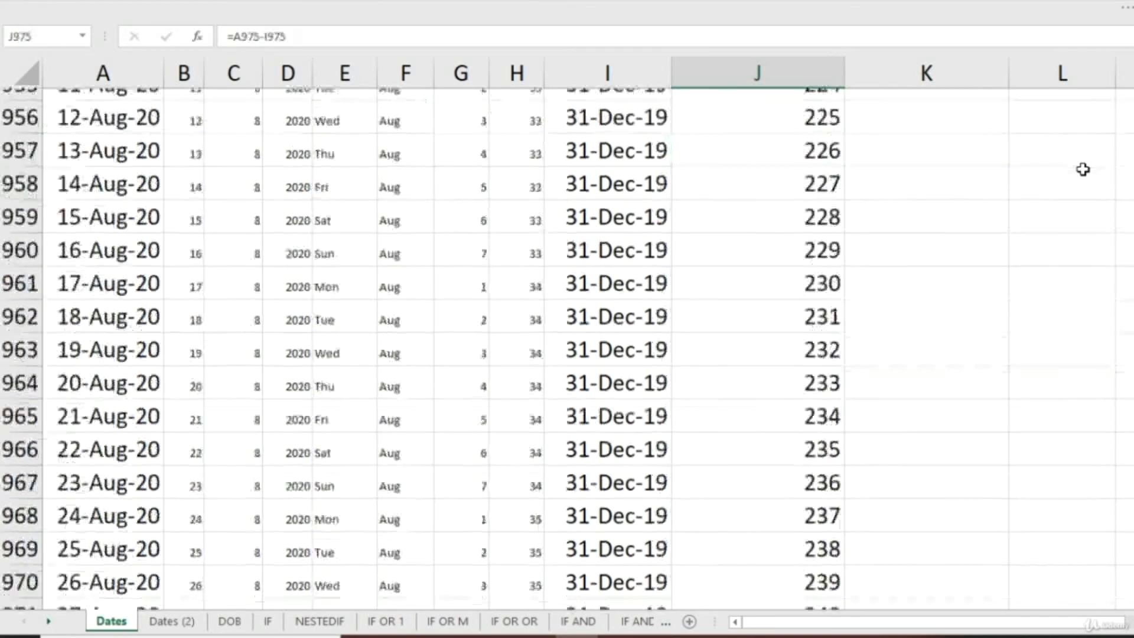
key("Right")
key("ctrl+shift+Up")
key("ctrl+v")
key("Escape")
- Compare the filled day-of-year values in column K with column J, and check the formulas in J8 and K2
key("Up")
key("Page_Up")
key("Page_Up")
key("Page_Up")
key("Page_Up")
key("Page_Up")
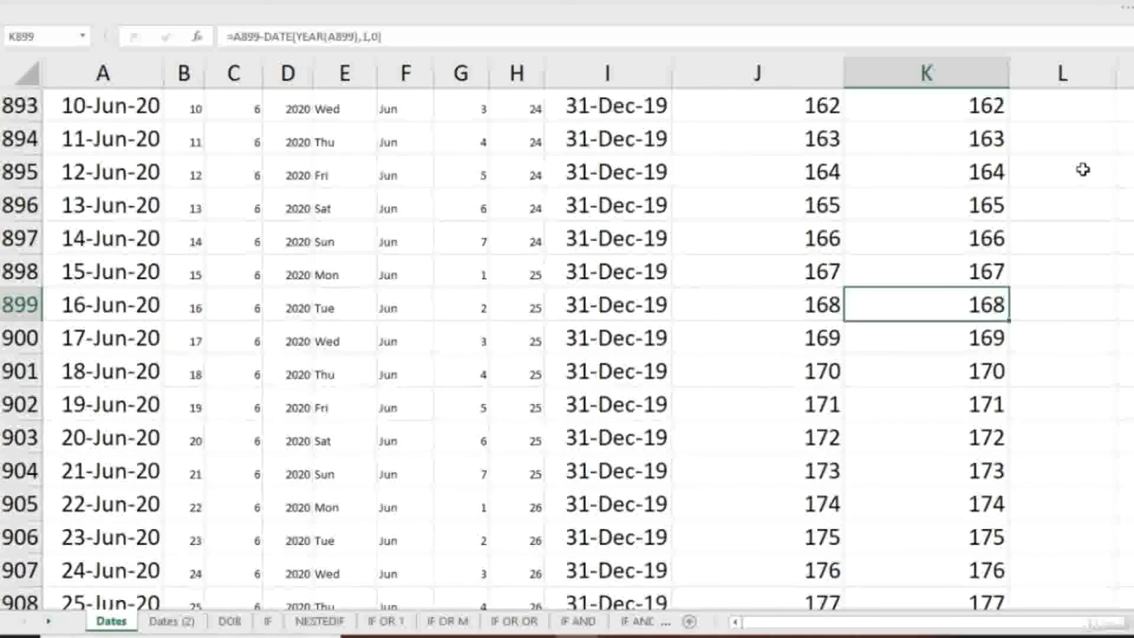
key("ctrl+Up")
key("Up")
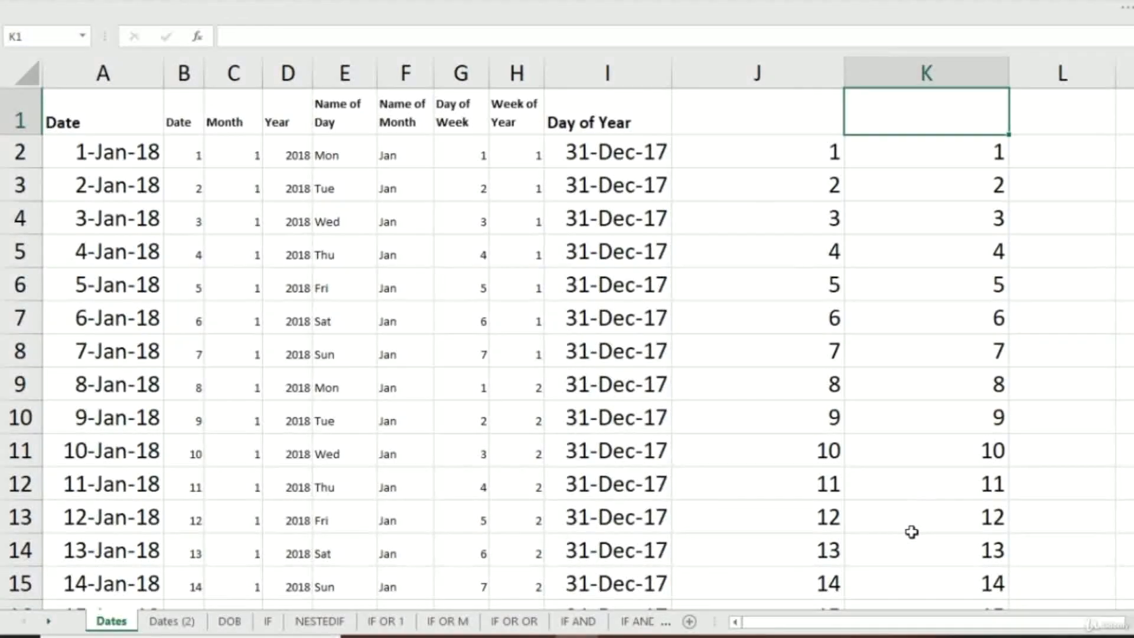
left_click(828, 341)
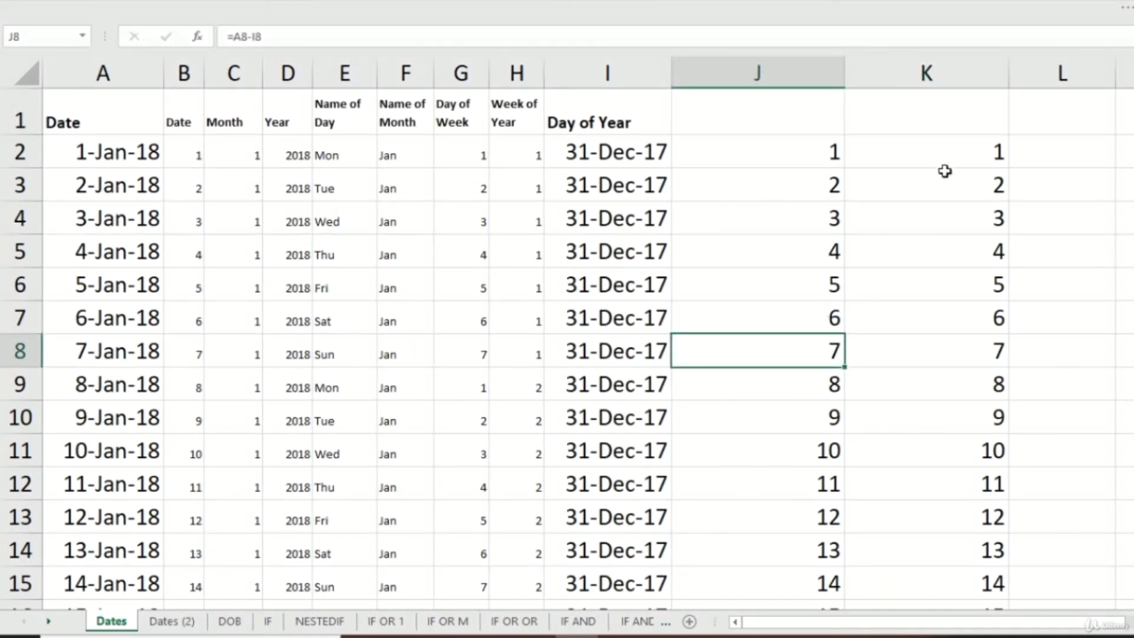
left_click(938, 152)
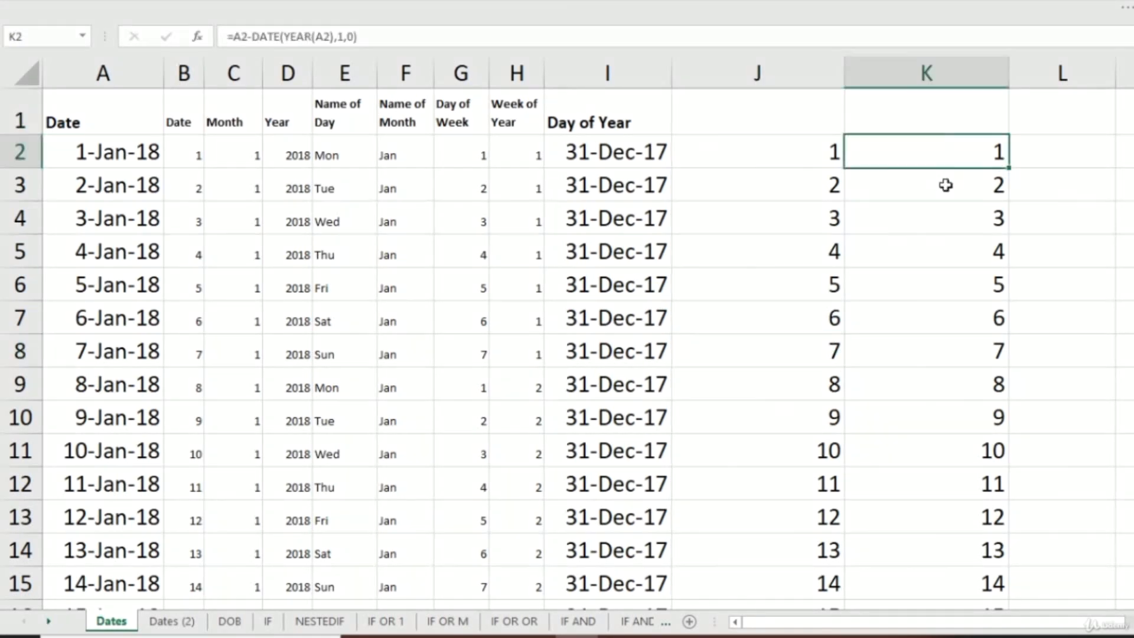
- Enter the heading Day of the year in K1
left_click(945, 115)
double_click(1008, 126)
type("of the year")
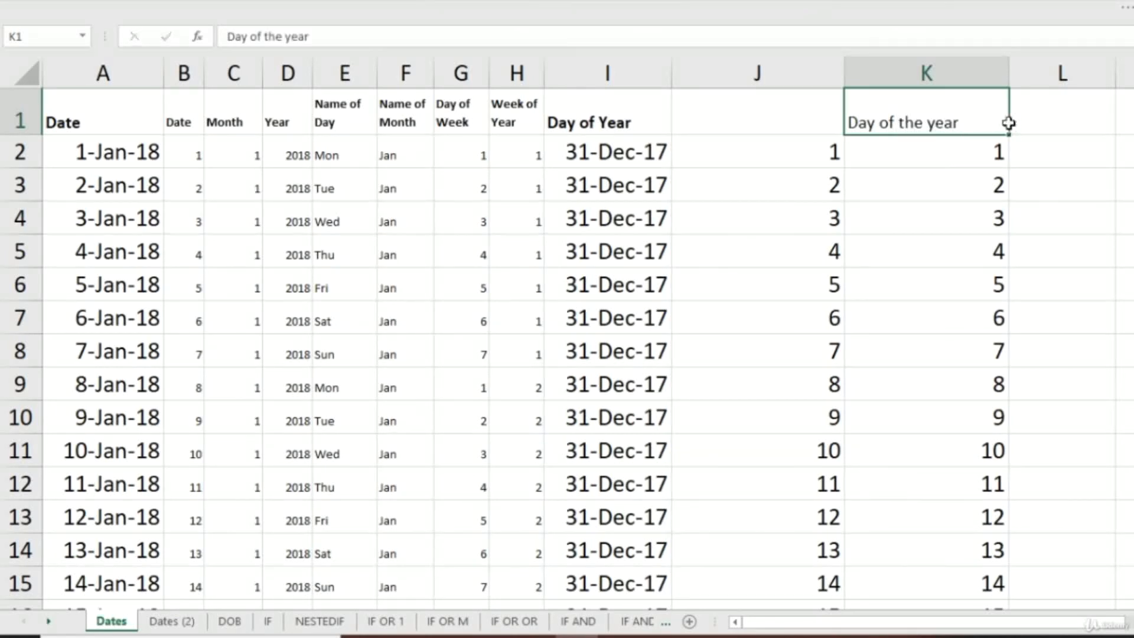
key("Return")
- Examine the helper formulas in J2 and I2
key("Left")
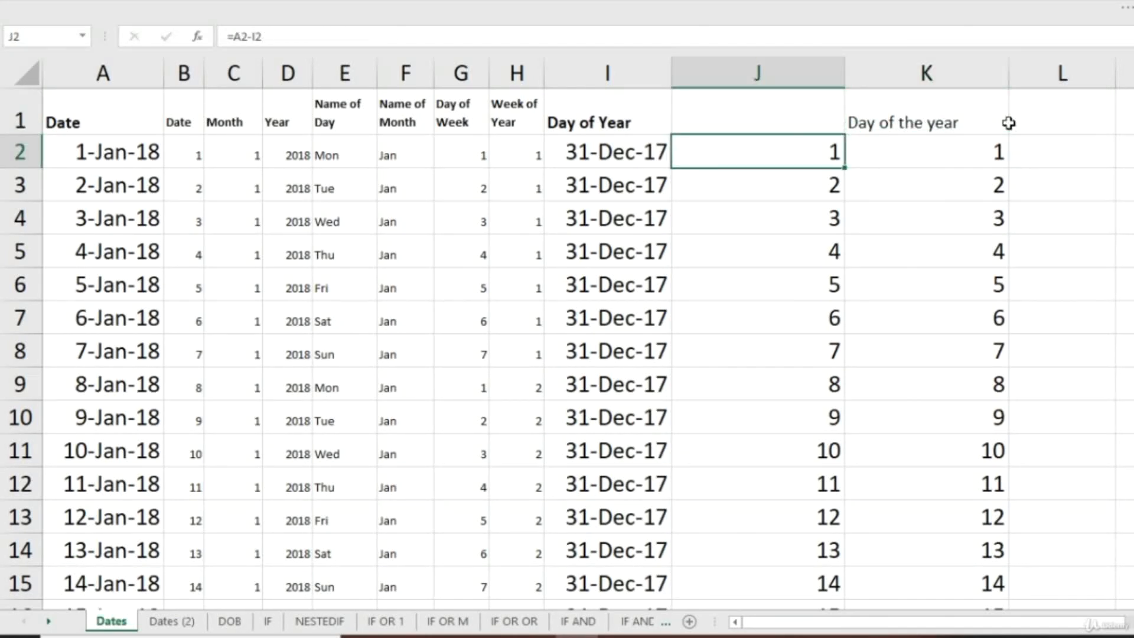
key("Left")
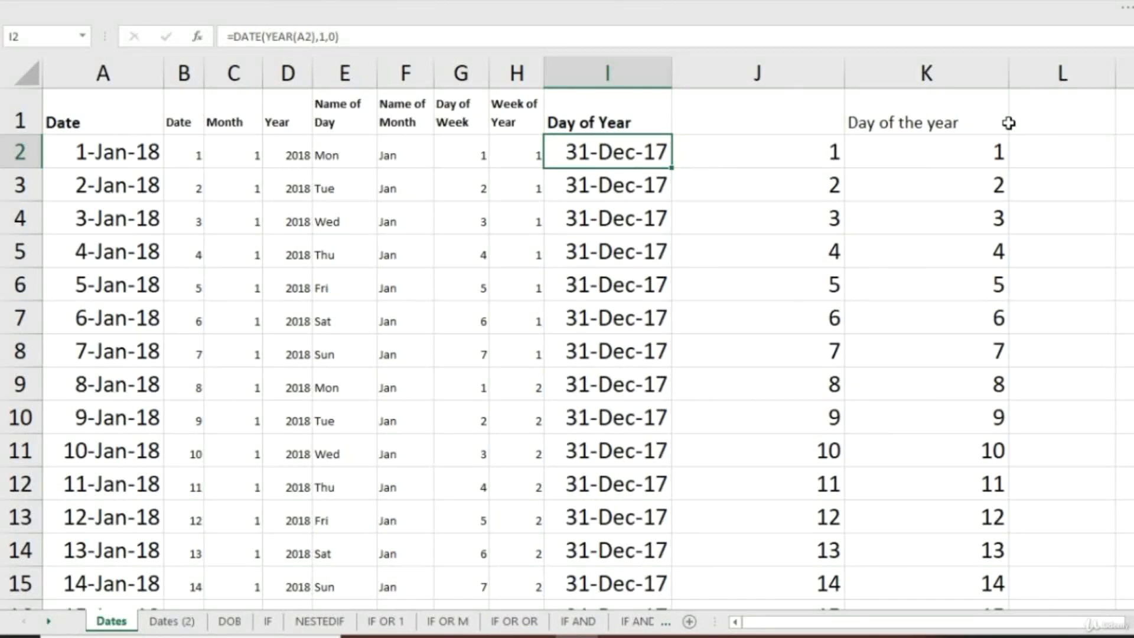